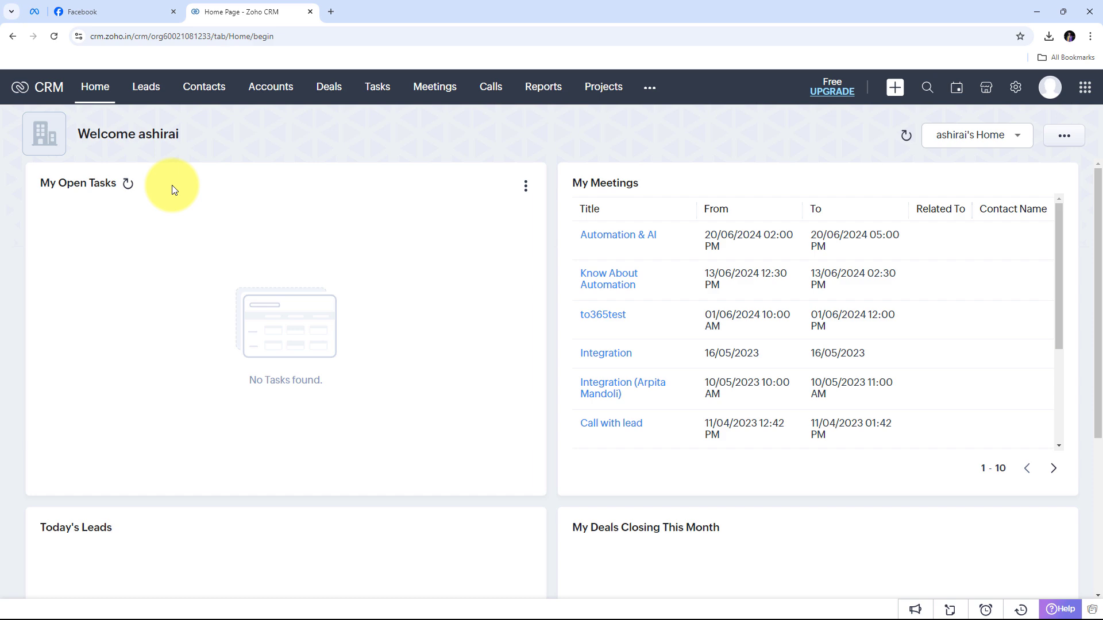
Check the Pulse Fitness Hub Facebook page and Zoho CRM, then load pabbly.com in a new tab
{"action": "left_click", "coordinate": [109, 10]}
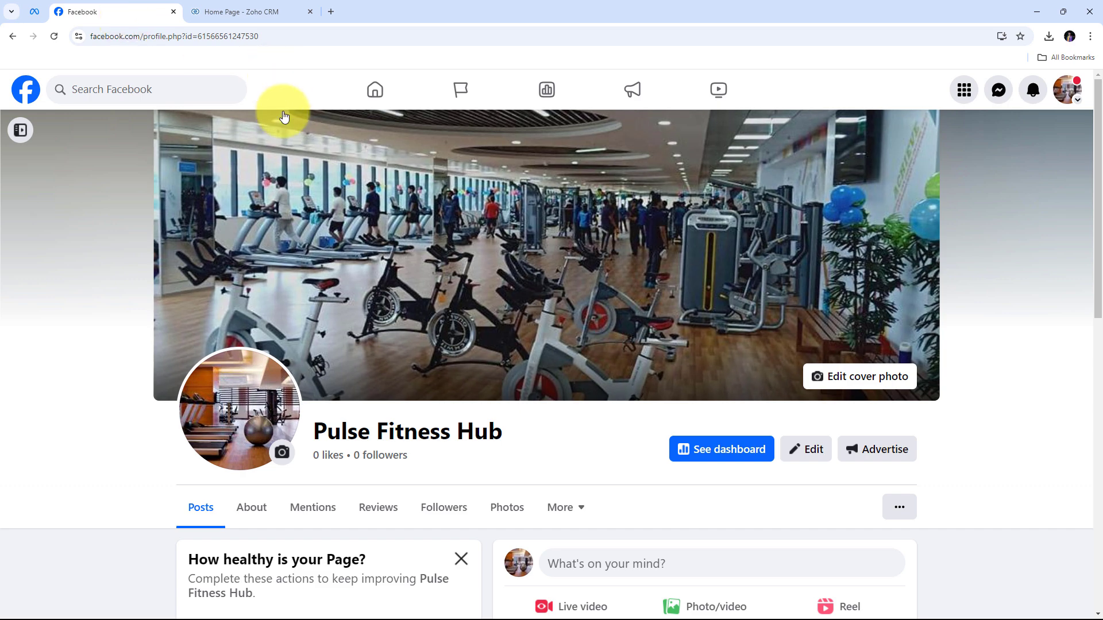
{"action": "left_click", "coordinate": [210, 8]}
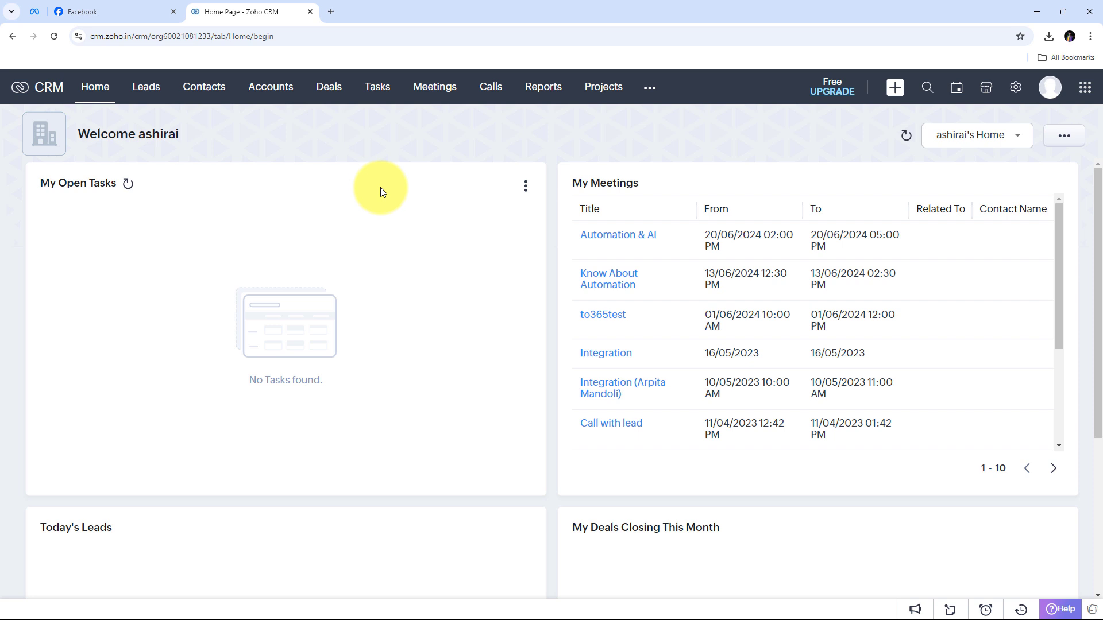
{"action": "left_click", "coordinate": [332, 11]}
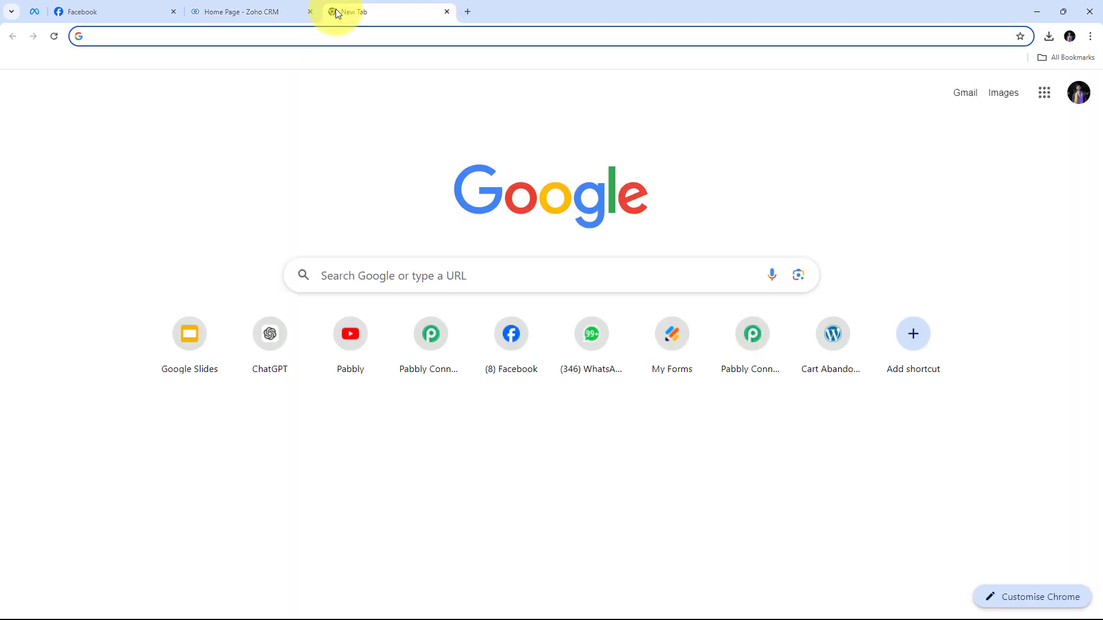
{"action": "type", "text": "pabbly.com/connect"}
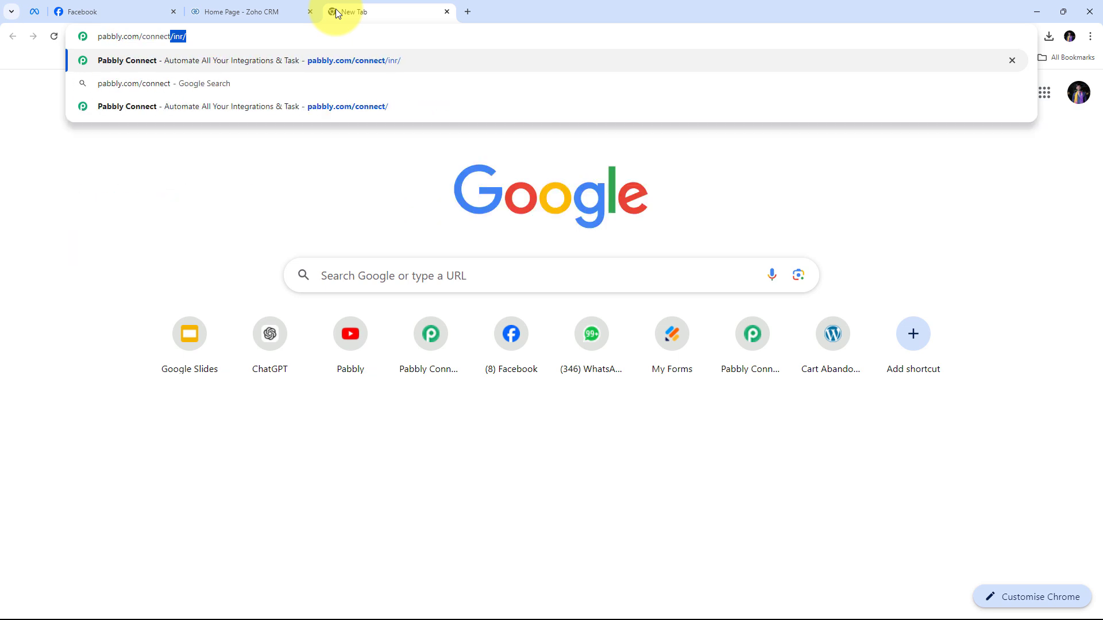
{"action": "key", "text": "Return"}
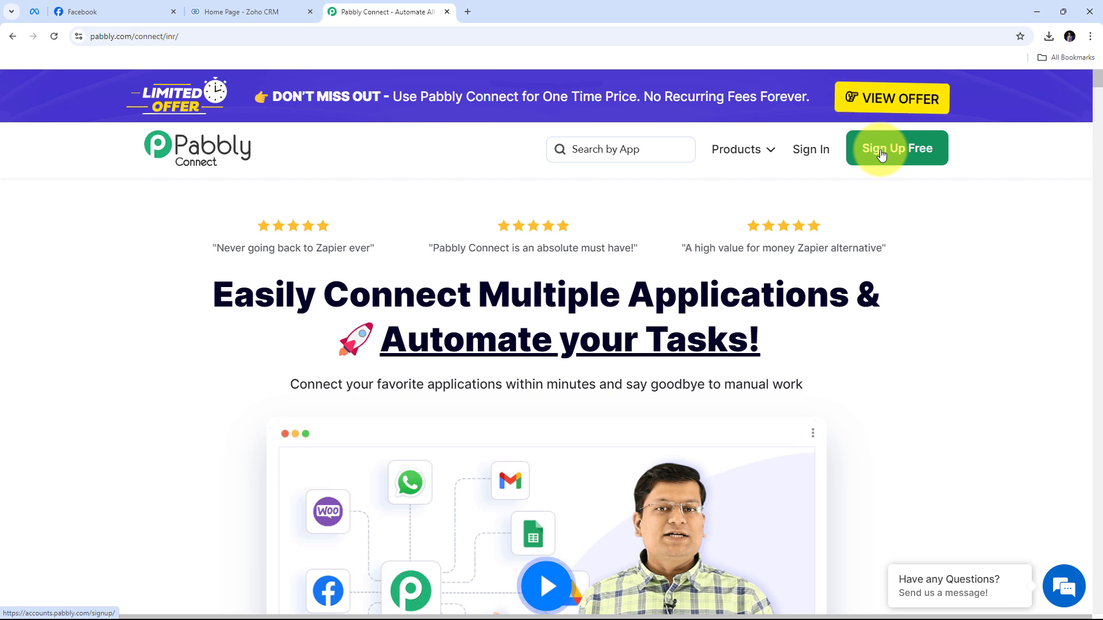
Sign in to Pabbly and launch the Pabbly Connect app
{"action": "left_click", "coordinate": [811, 151]}
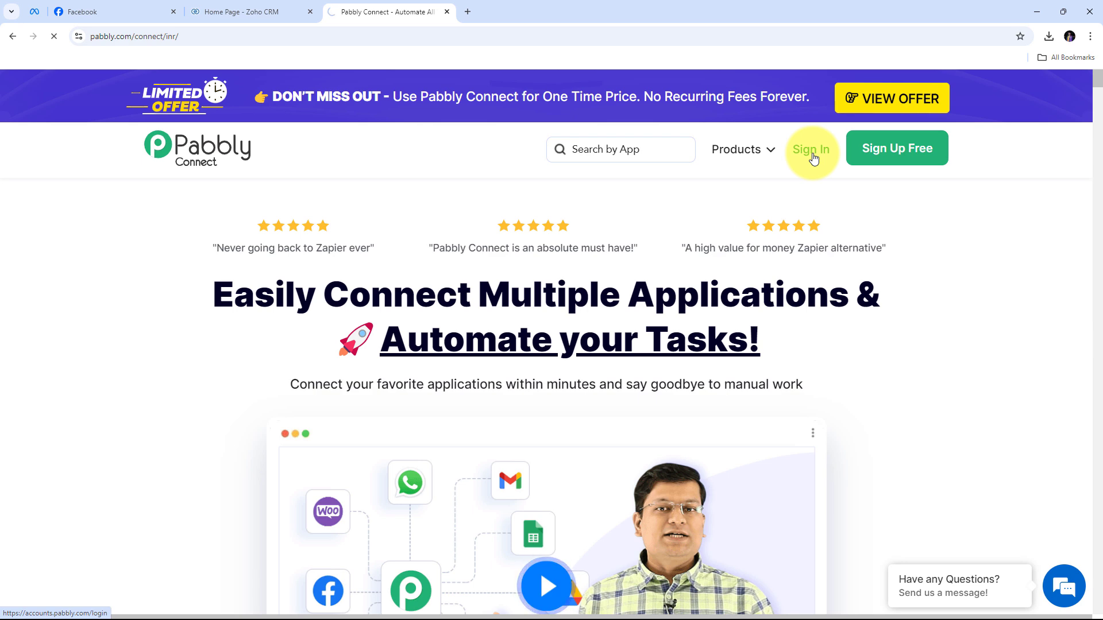
{"action": "scroll", "coordinate": [374, 181], "scroll_direction": "down", "scroll_amount": 1}
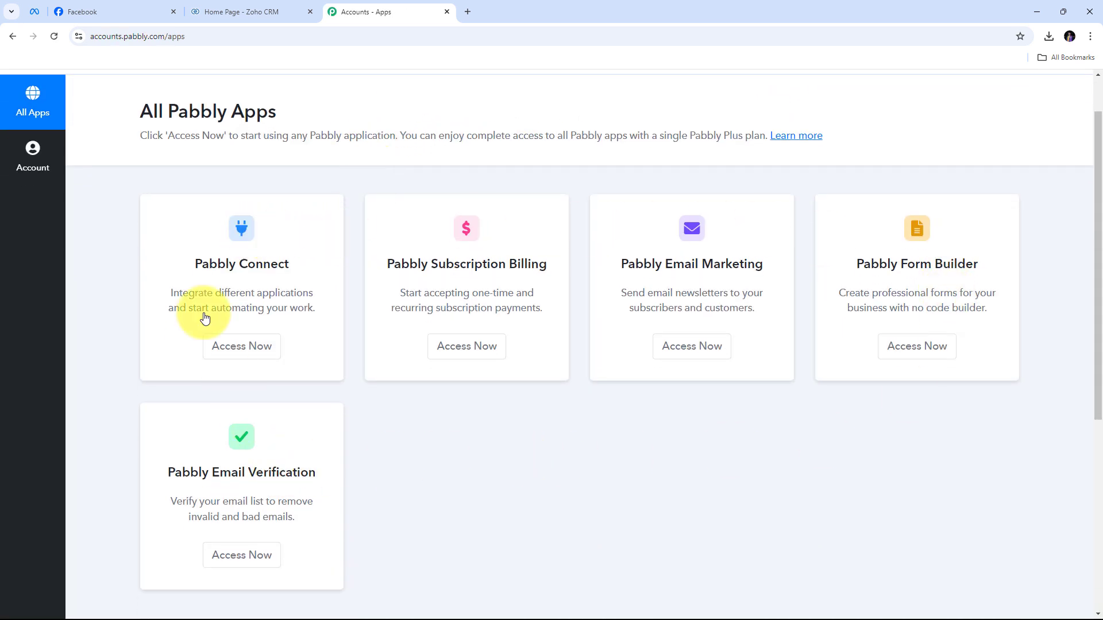
{"action": "left_click_drag", "start_coordinate": [184, 257], "coordinate": [326, 258]}
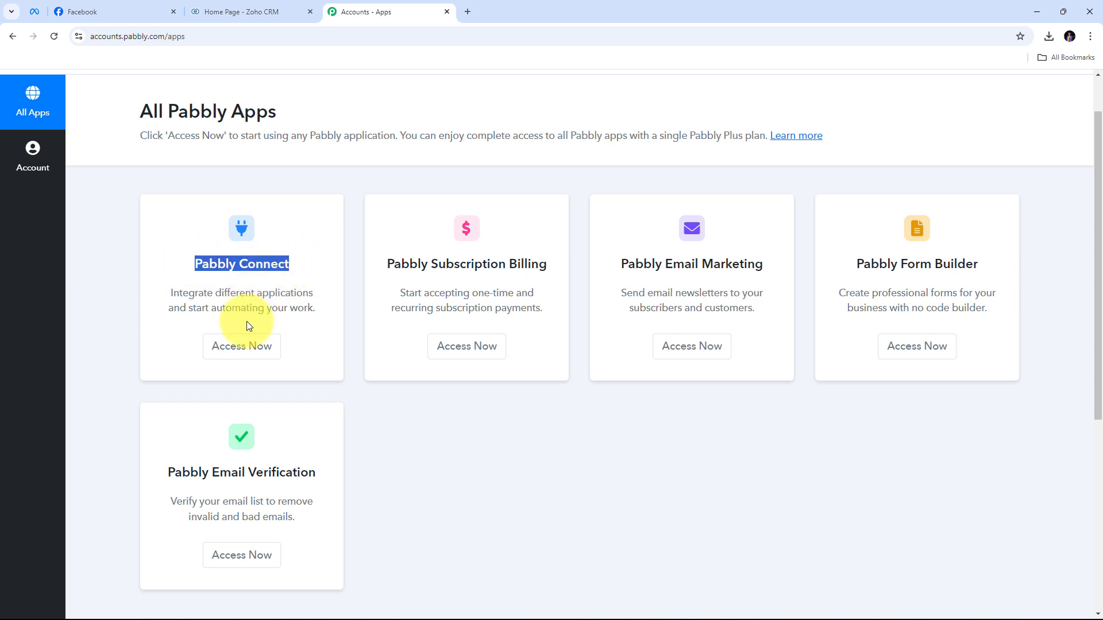
{"action": "left_click", "coordinate": [242, 355]}
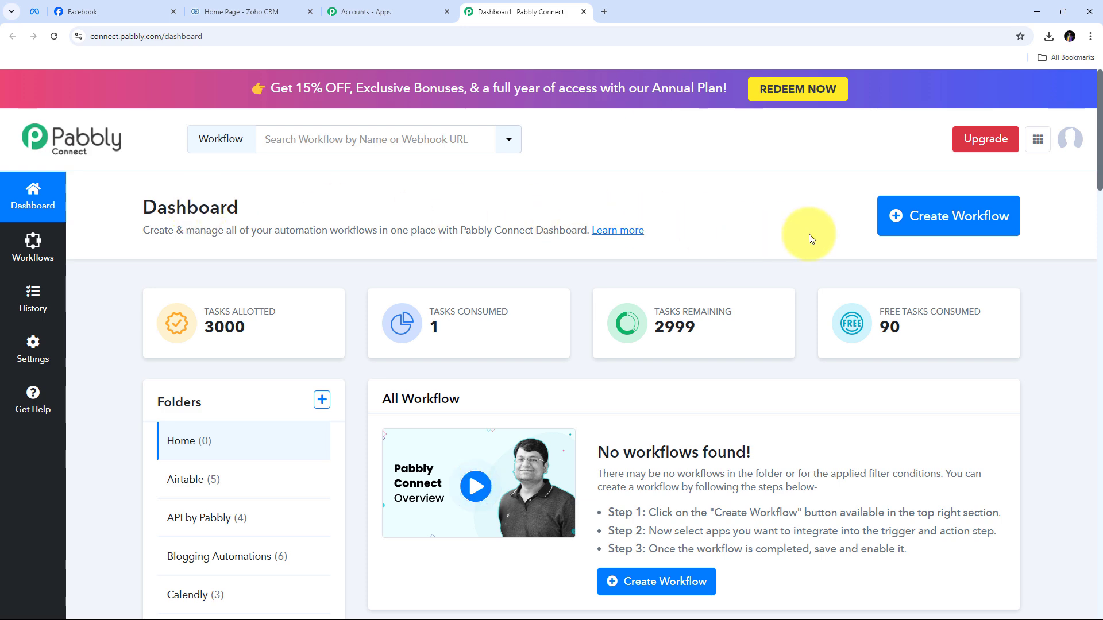
Create a new workflow with the pasted name, filed in the Facebook Lead ads folder
{"action": "left_click", "coordinate": [939, 228]}
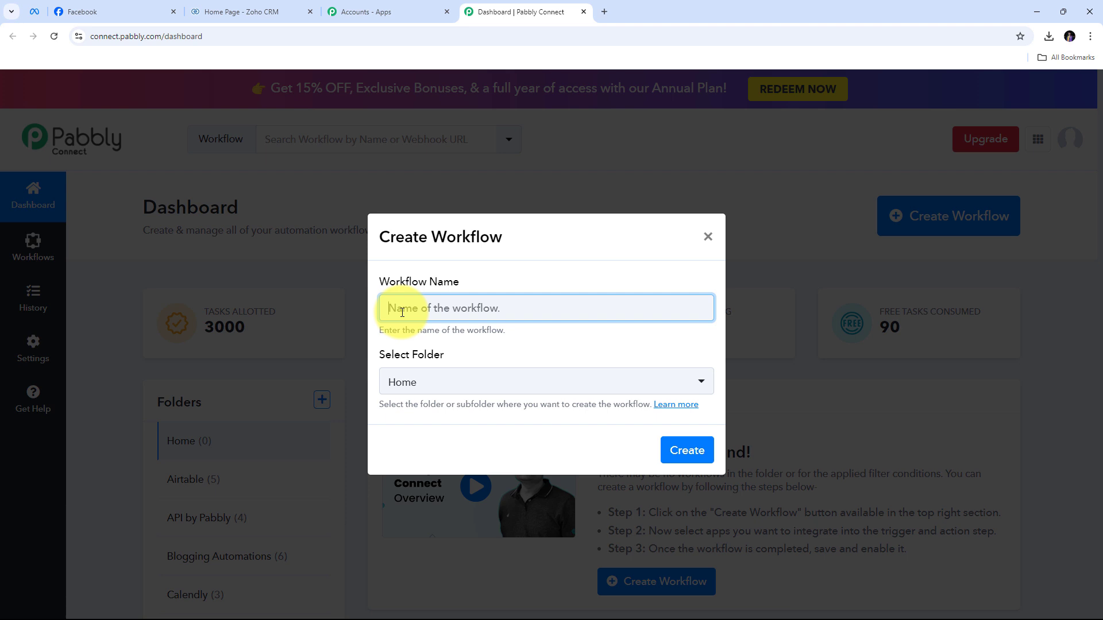
{"action": "key", "text": "ctrl+v"}
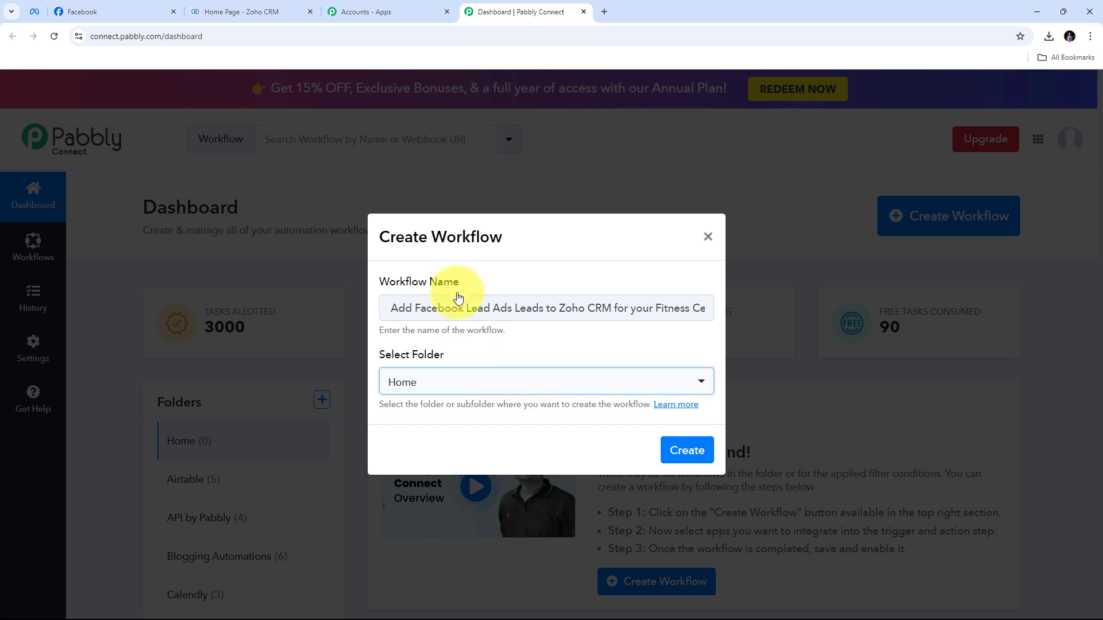
{"action": "left_click", "coordinate": [526, 382]}
{"action": "scroll", "coordinate": [547, 226], "scroll_direction": "down", "scroll_amount": 3}
{"action": "scroll", "coordinate": [548, 229], "scroll_direction": "down", "scroll_amount": 3}
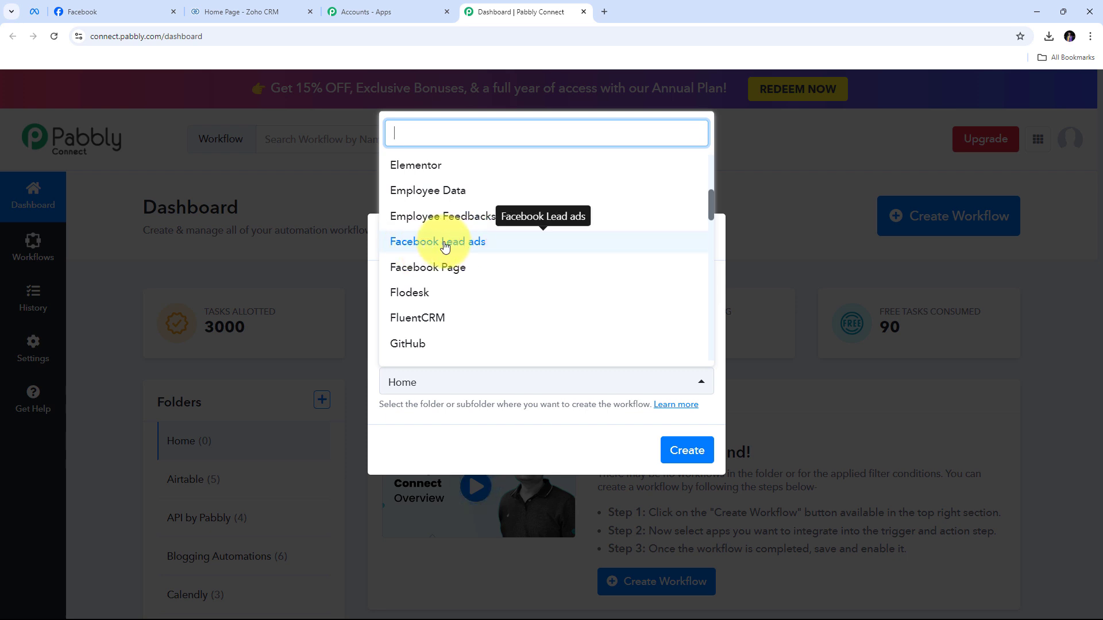
{"action": "left_click", "coordinate": [488, 244]}
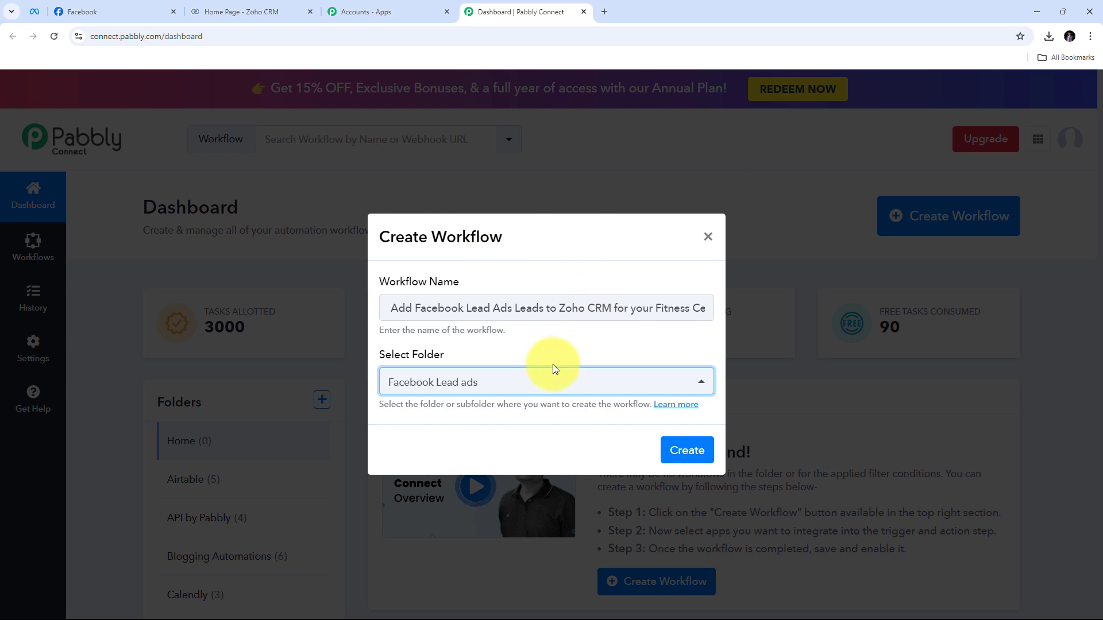
{"action": "left_click", "coordinate": [685, 450]}
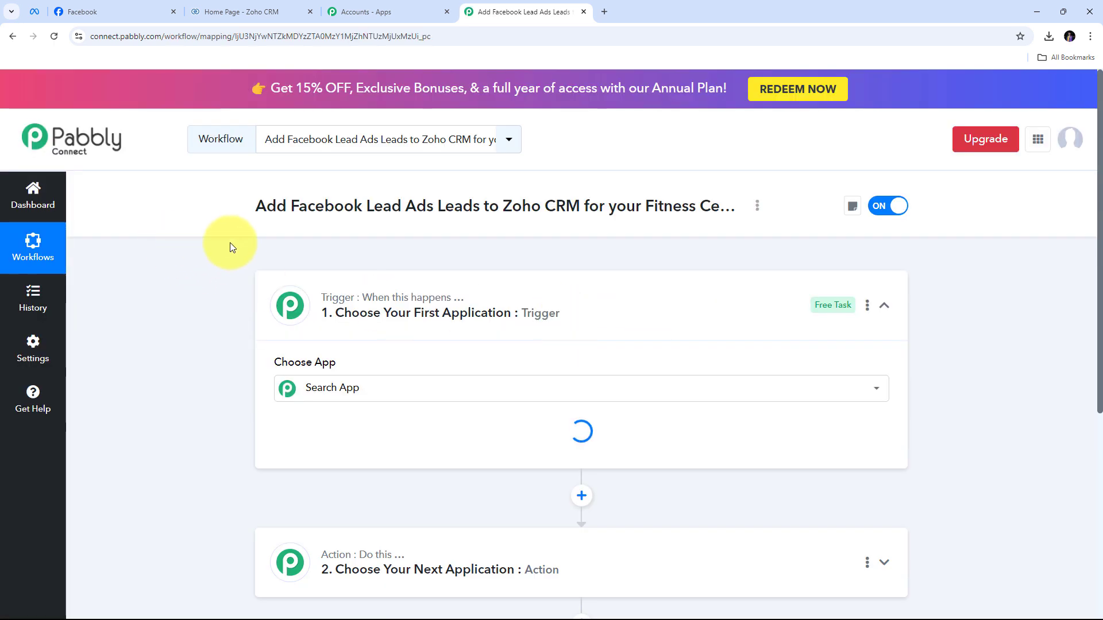
{"action": "scroll", "coordinate": [230, 249], "scroll_direction": "down", "scroll_amount": 2}
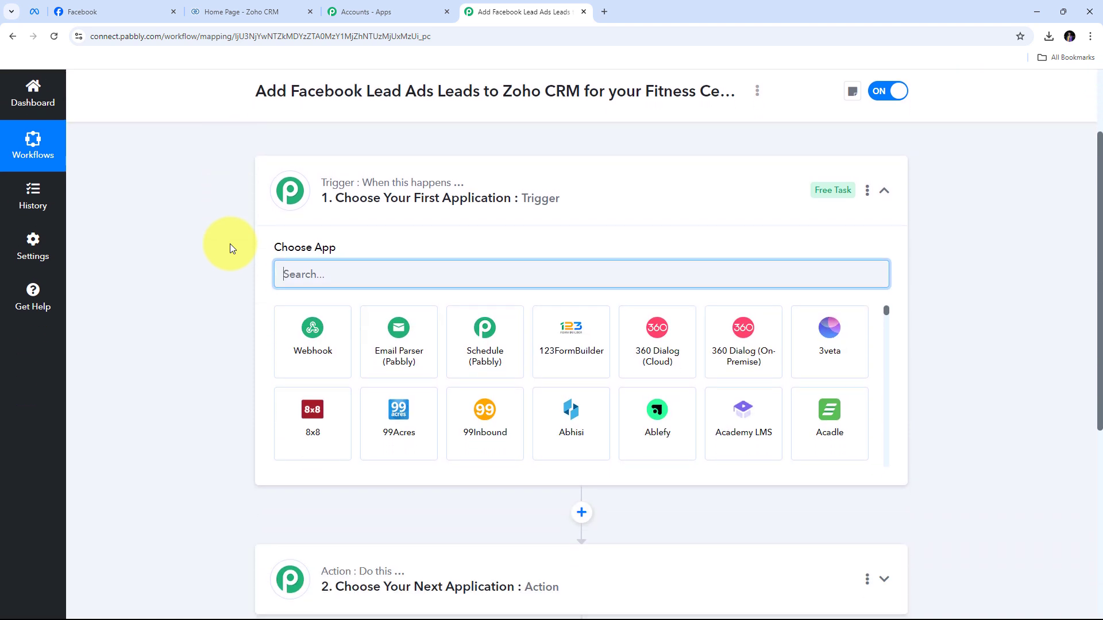
{"action": "scroll", "coordinate": [229, 249], "scroll_direction": "down", "scroll_amount": 1}
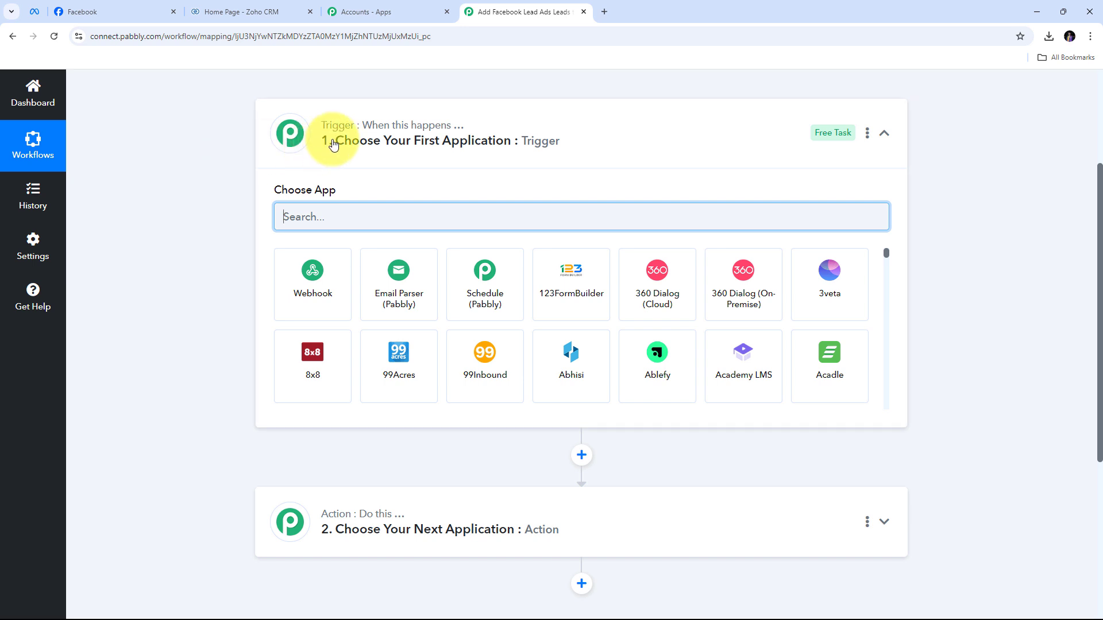
{"action": "mouse_move", "coordinate": [339, 132]}
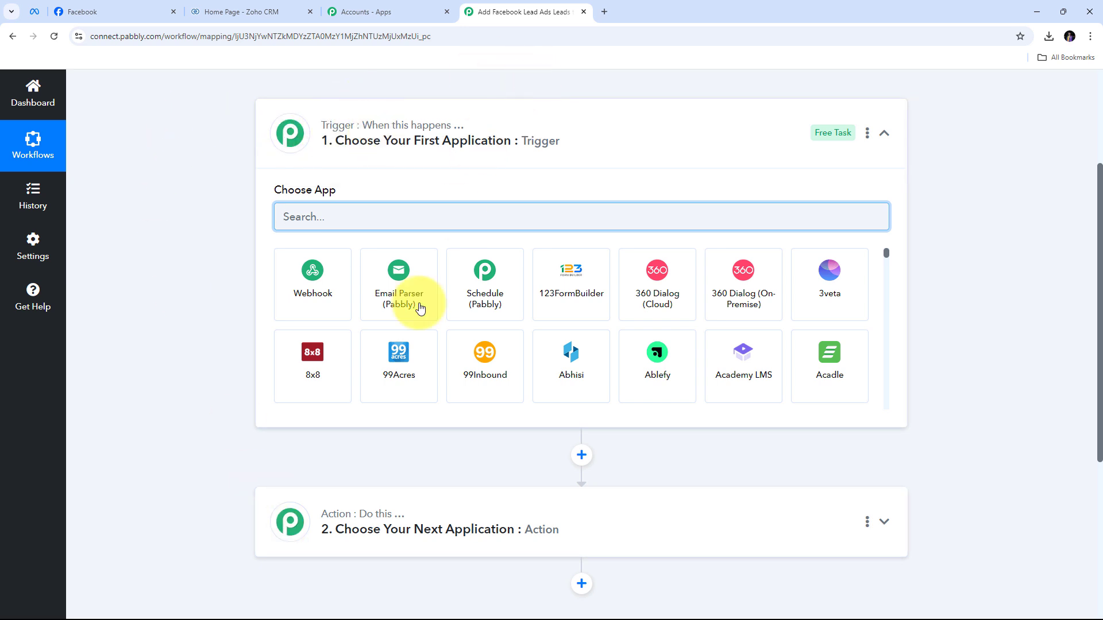
{"action": "mouse_move", "coordinate": [401, 519]}
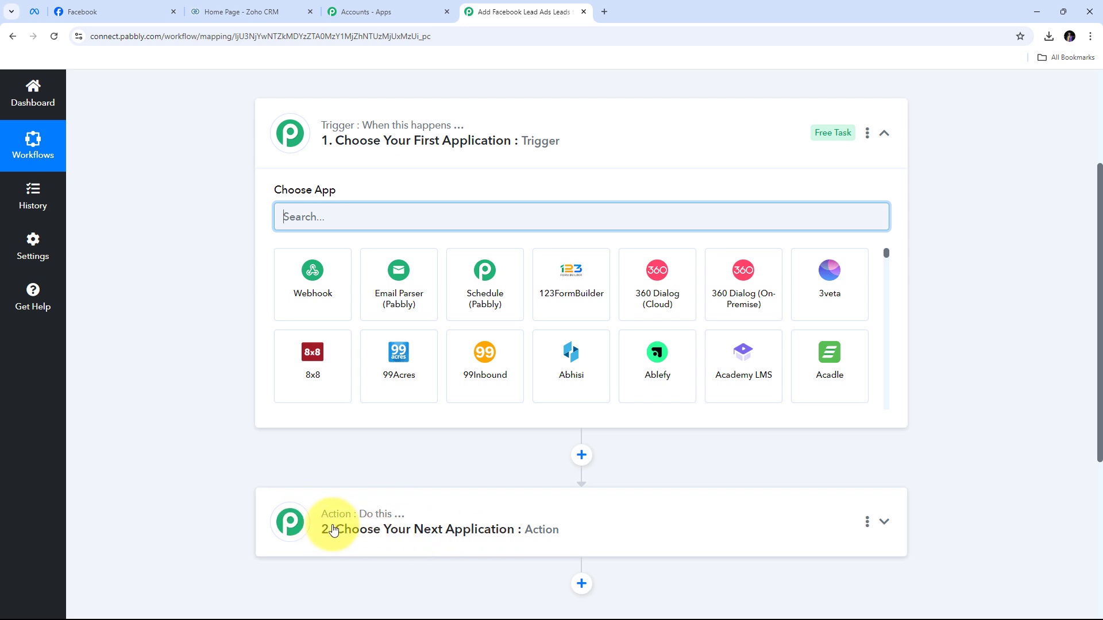
{"action": "scroll", "coordinate": [295, 166], "scroll_direction": "up", "scroll_amount": 1}
{"action": "scroll", "coordinate": [295, 167], "scroll_direction": "up", "scroll_amount": 1}
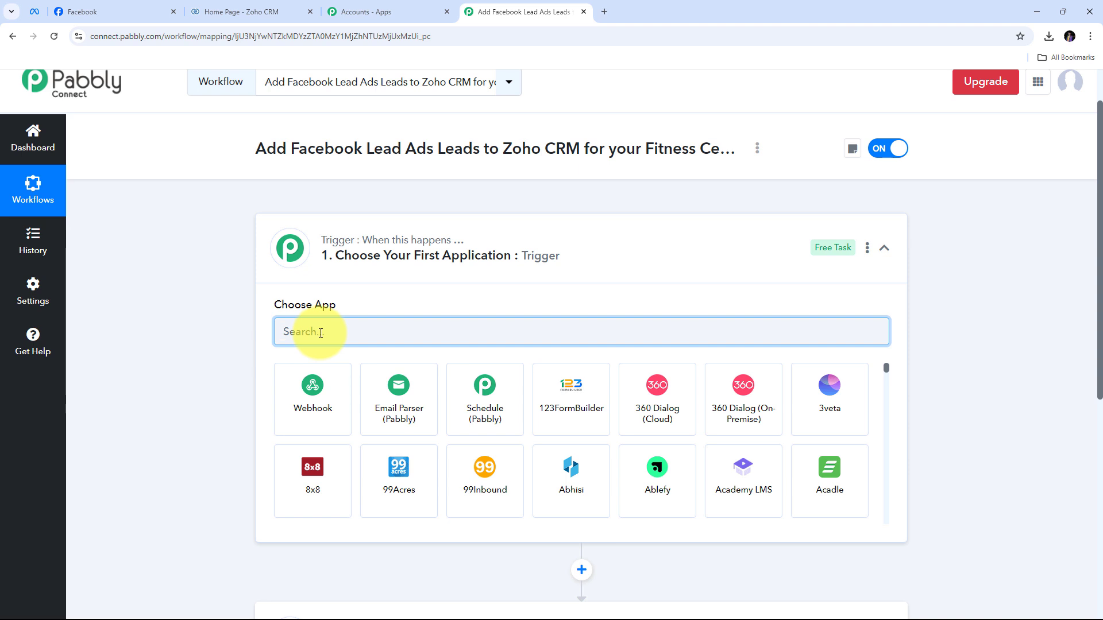
Set the trigger to Facebook Lead Ads with New Lead (Instant) and start connecting an account
{"action": "type", "text": "Facebook"}
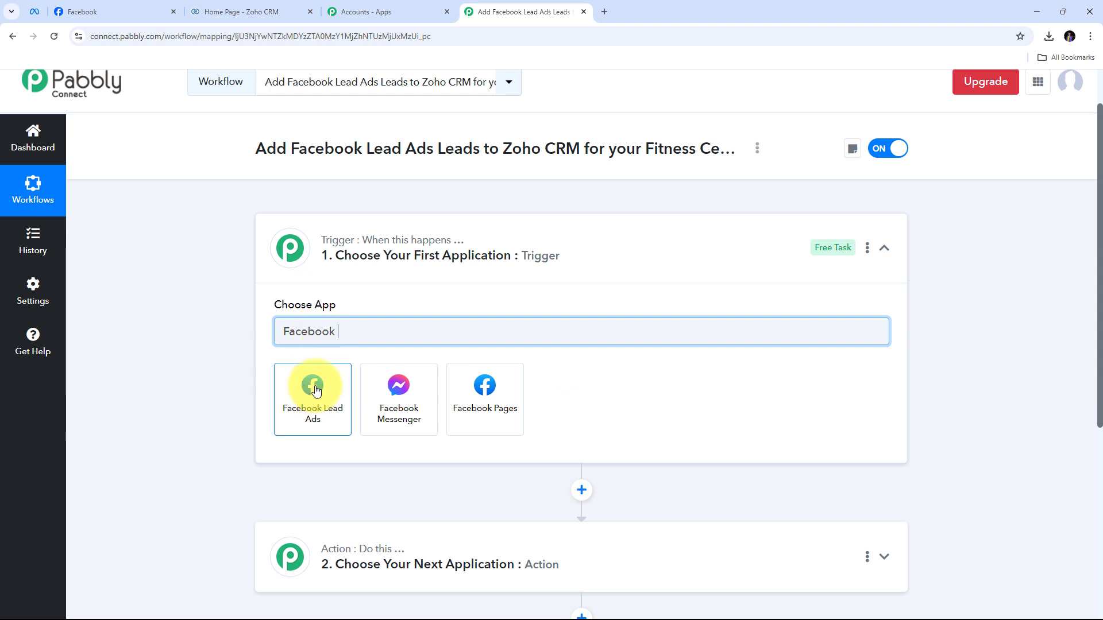
{"action": "left_click", "coordinate": [315, 410]}
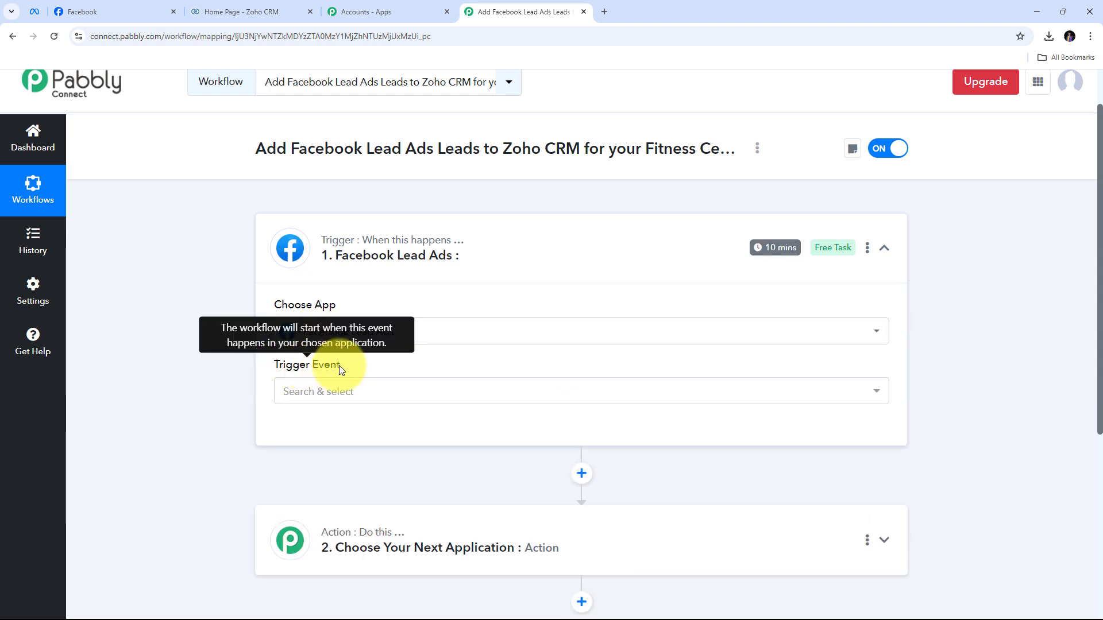
{"action": "left_click", "coordinate": [547, 391]}
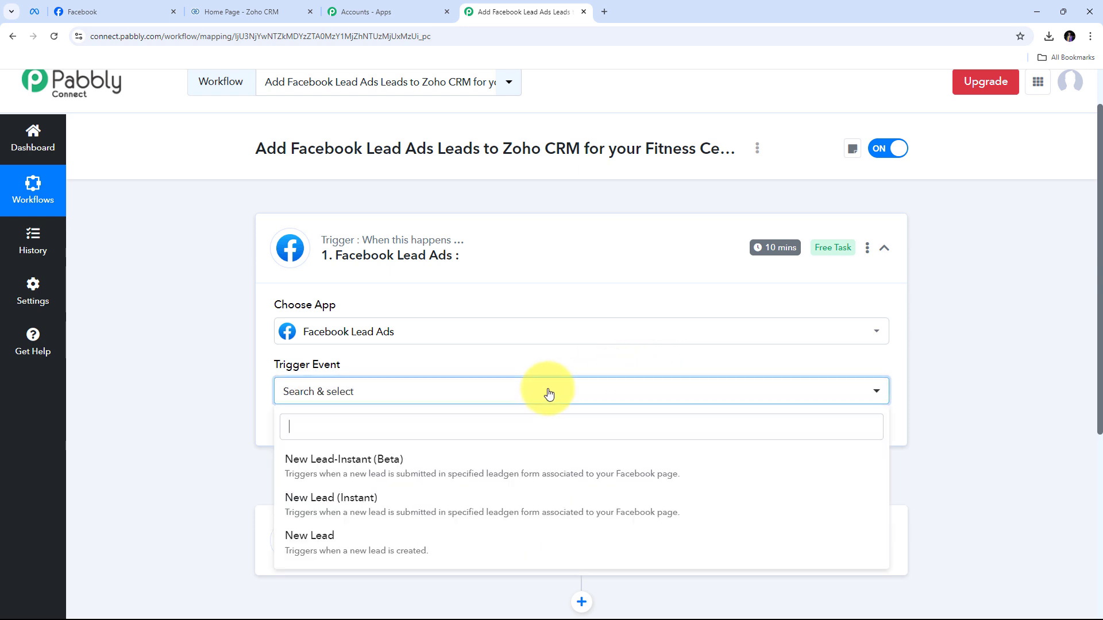
{"action": "left_click", "coordinate": [384, 506]}
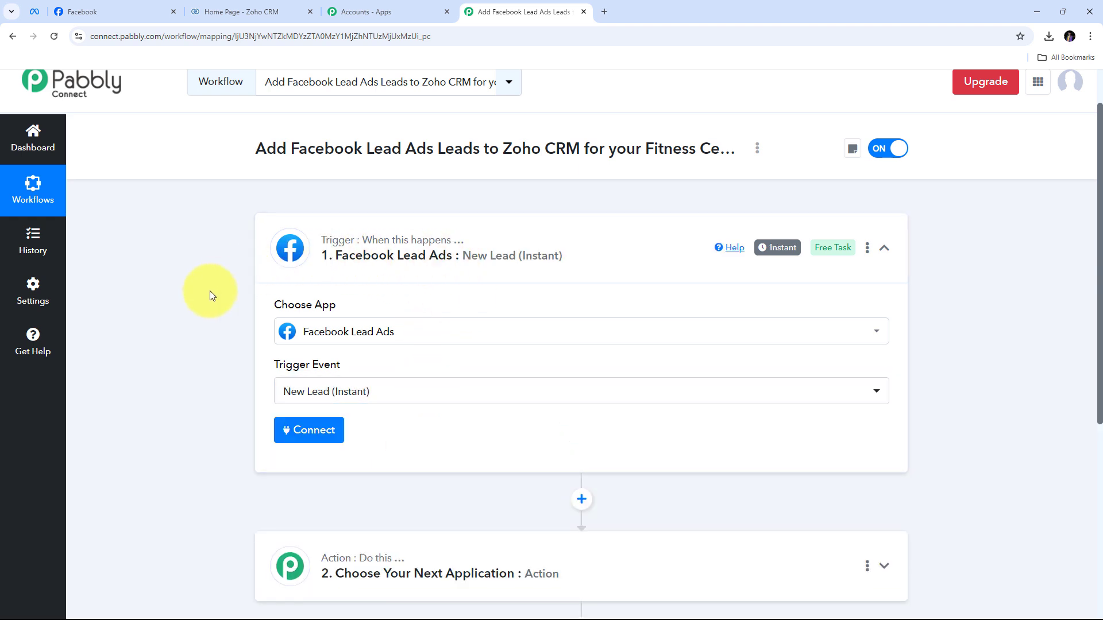
{"action": "left_click", "coordinate": [305, 431]}
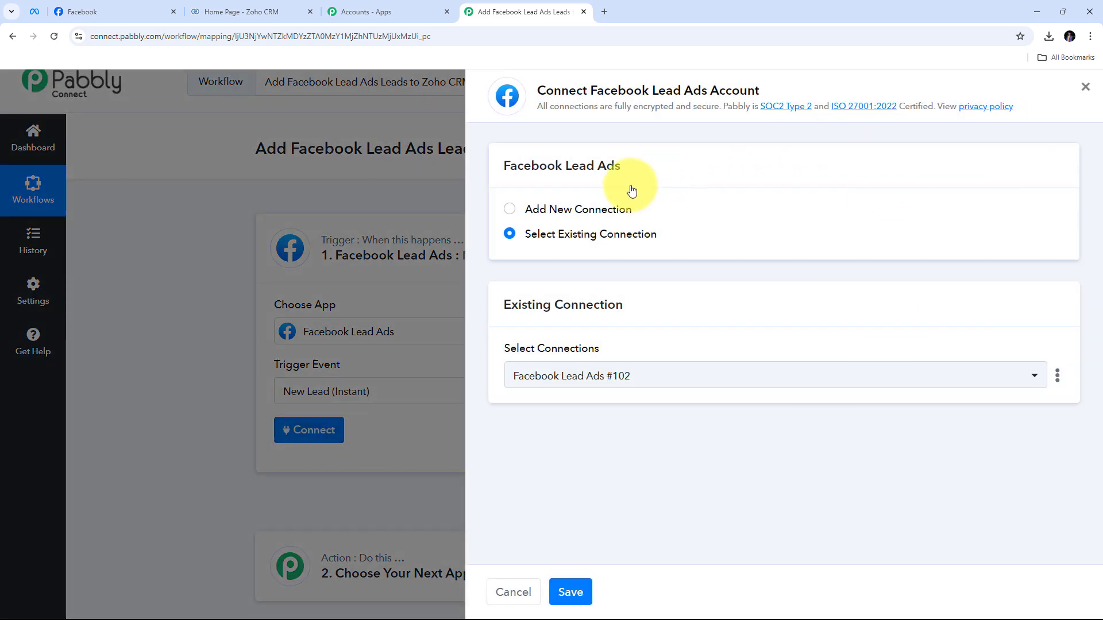
Add a new Facebook Lead Ads connection and authorize Pabbly, confirming the Facebook account switch
{"action": "left_click", "coordinate": [529, 210]}
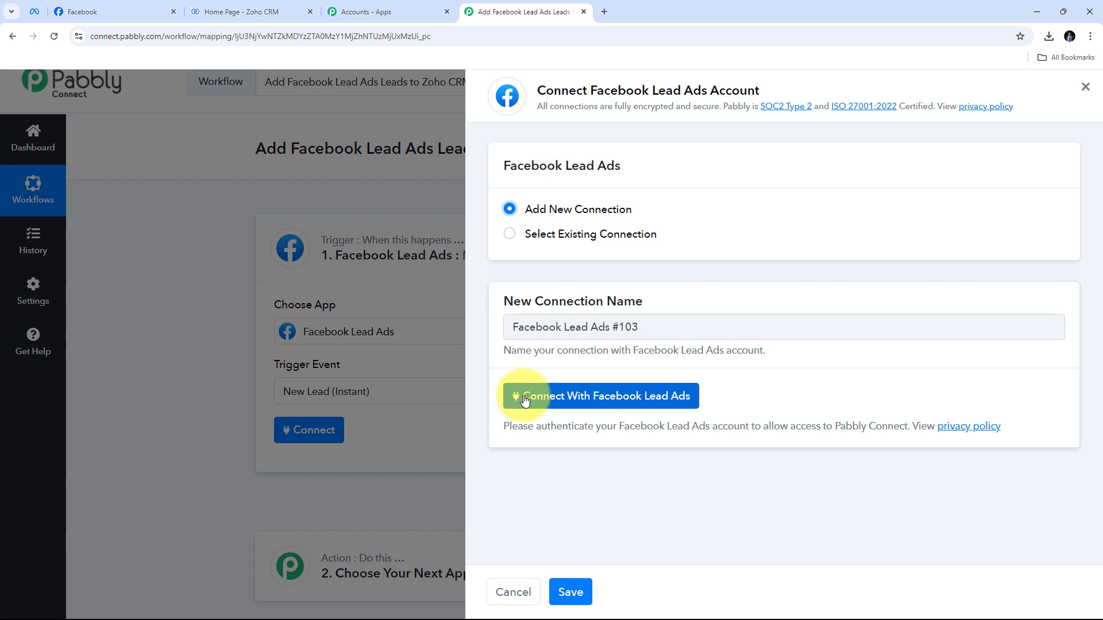
{"action": "left_click", "coordinate": [576, 396]}
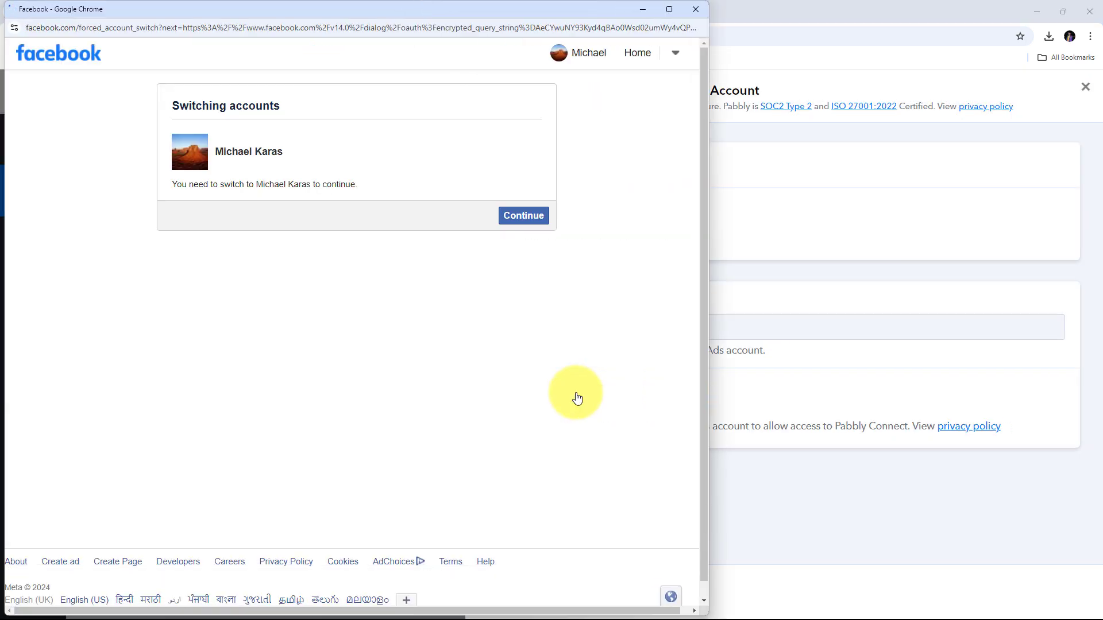
{"action": "left_click", "coordinate": [523, 217]}
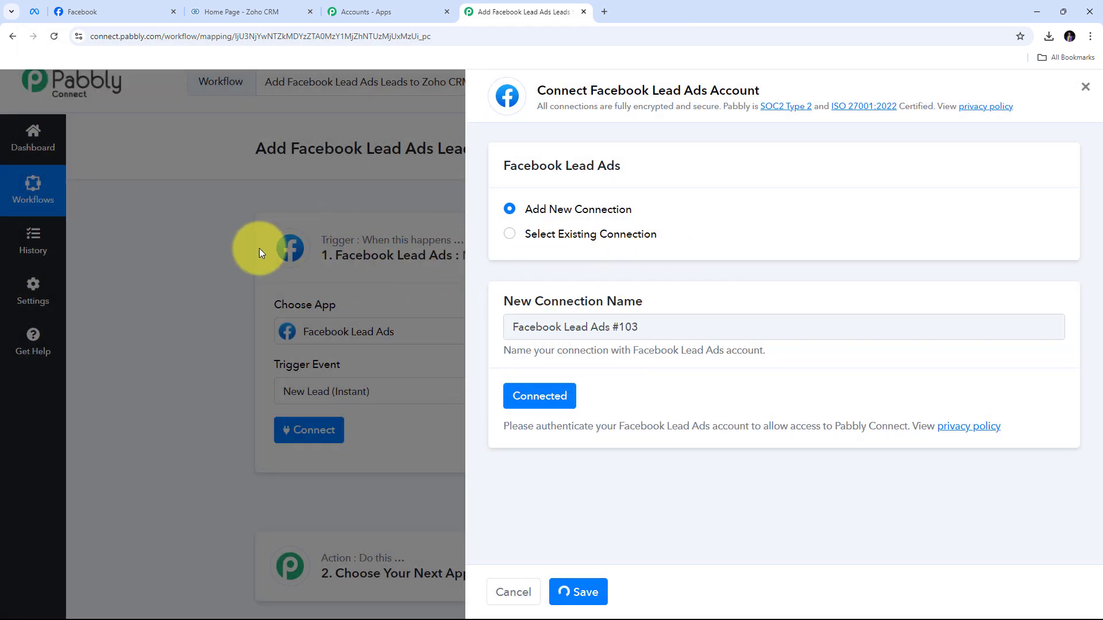
{"action": "scroll", "coordinate": [562, 217], "scroll_direction": "down", "scroll_amount": 4}
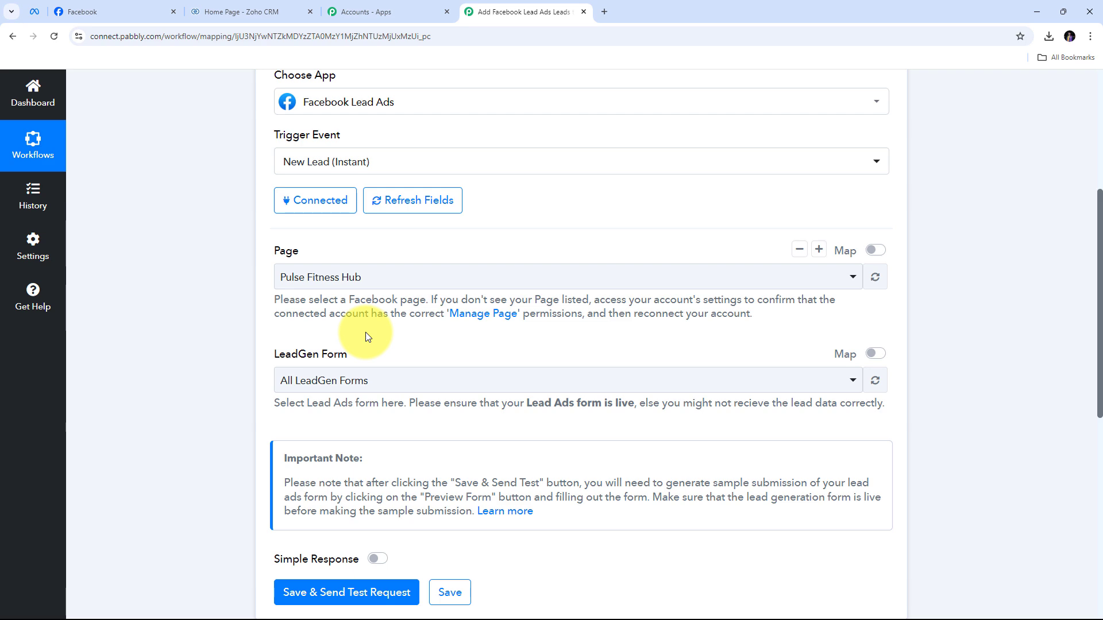
Scroll through the Pulse Fitness Hub Facebook page, then return to the Pabbly workflow tab
{"action": "left_click", "coordinate": [116, 3]}
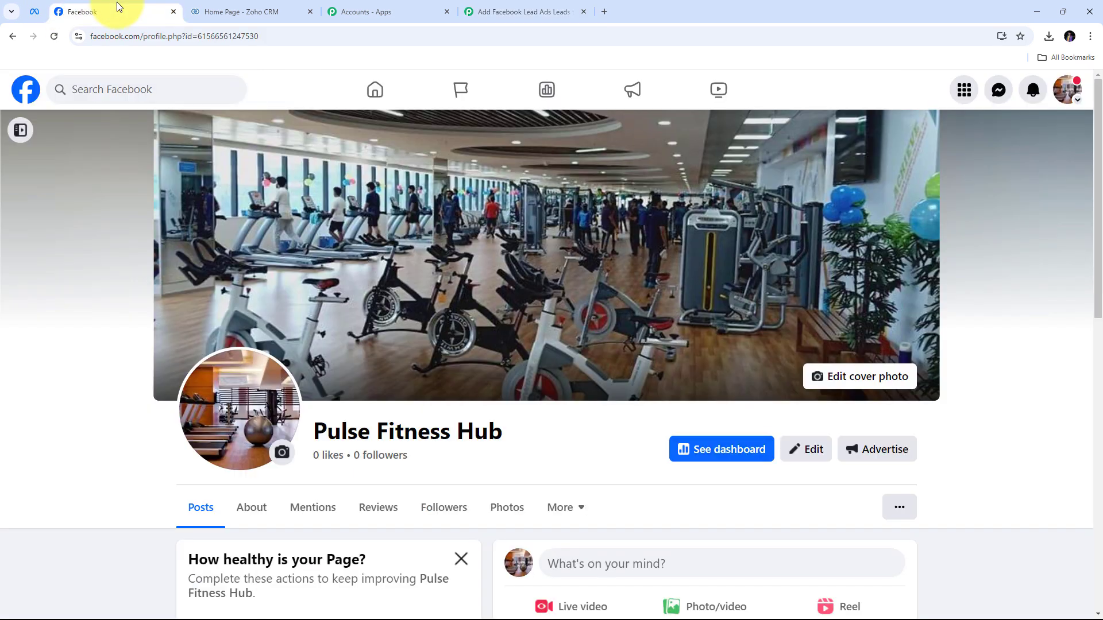
{"action": "scroll", "coordinate": [376, 261], "scroll_direction": "down", "scroll_amount": 2}
{"action": "scroll", "coordinate": [524, 246], "scroll_direction": "up", "scroll_amount": 2}
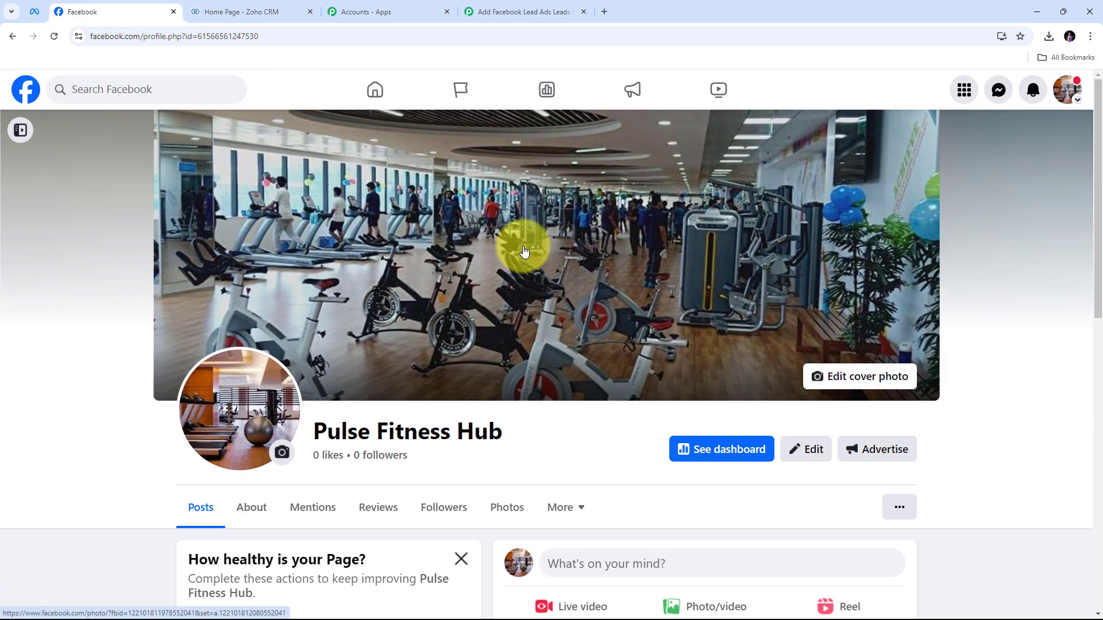
{"action": "scroll", "coordinate": [524, 252], "scroll_direction": "down", "scroll_amount": 1}
{"action": "scroll", "coordinate": [524, 252], "scroll_direction": "down", "scroll_amount": 1}
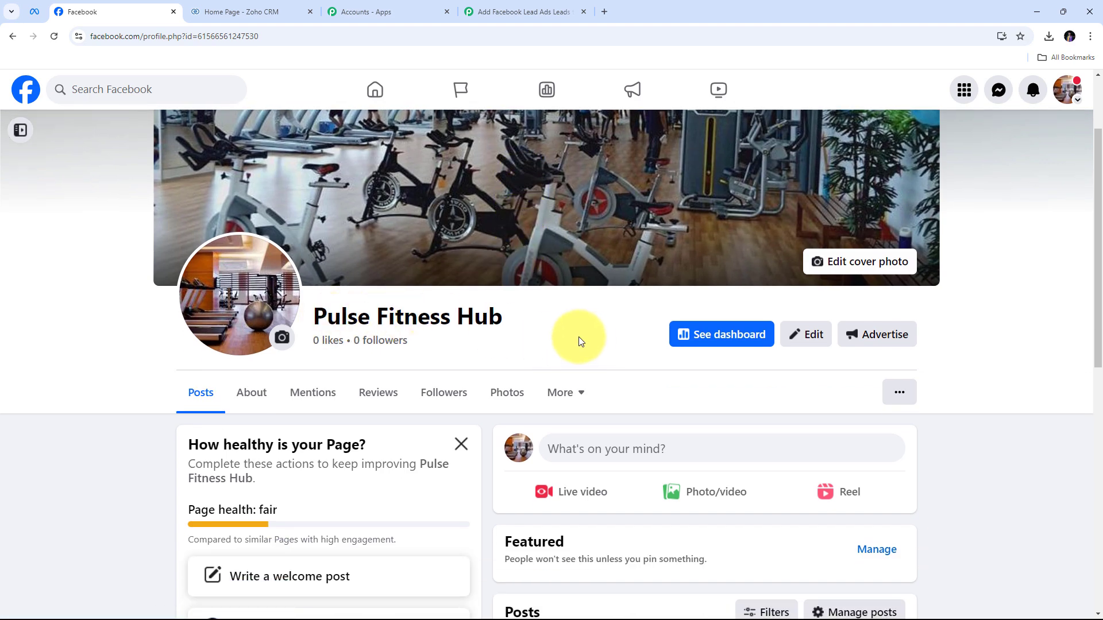
{"action": "scroll", "coordinate": [557, 330], "scroll_direction": "up", "scroll_amount": 2}
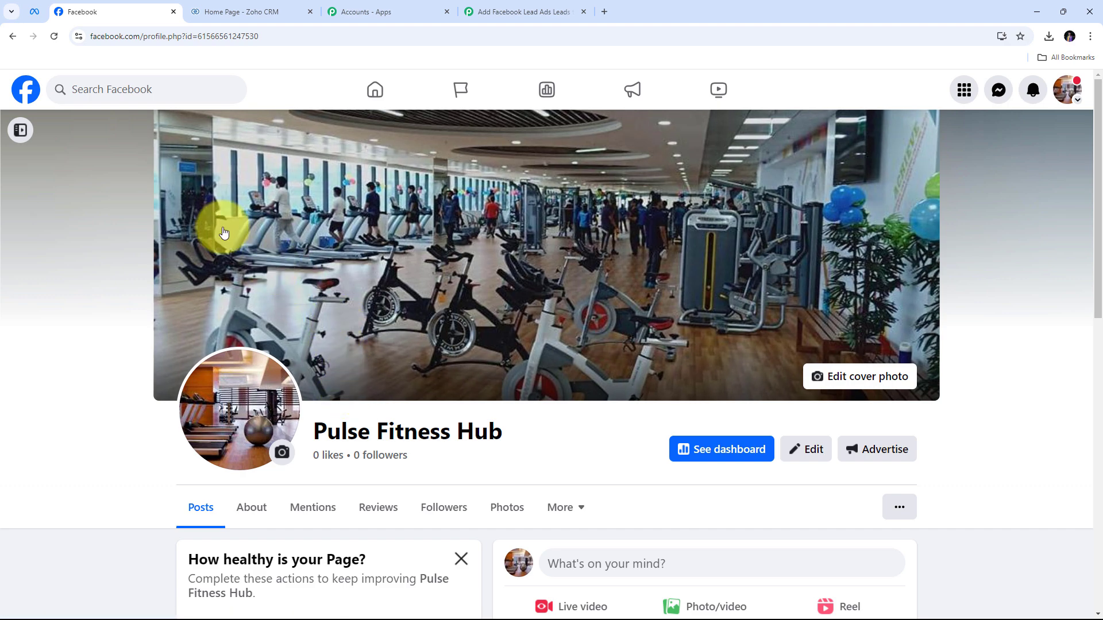
{"action": "left_click", "coordinate": [509, 11]}
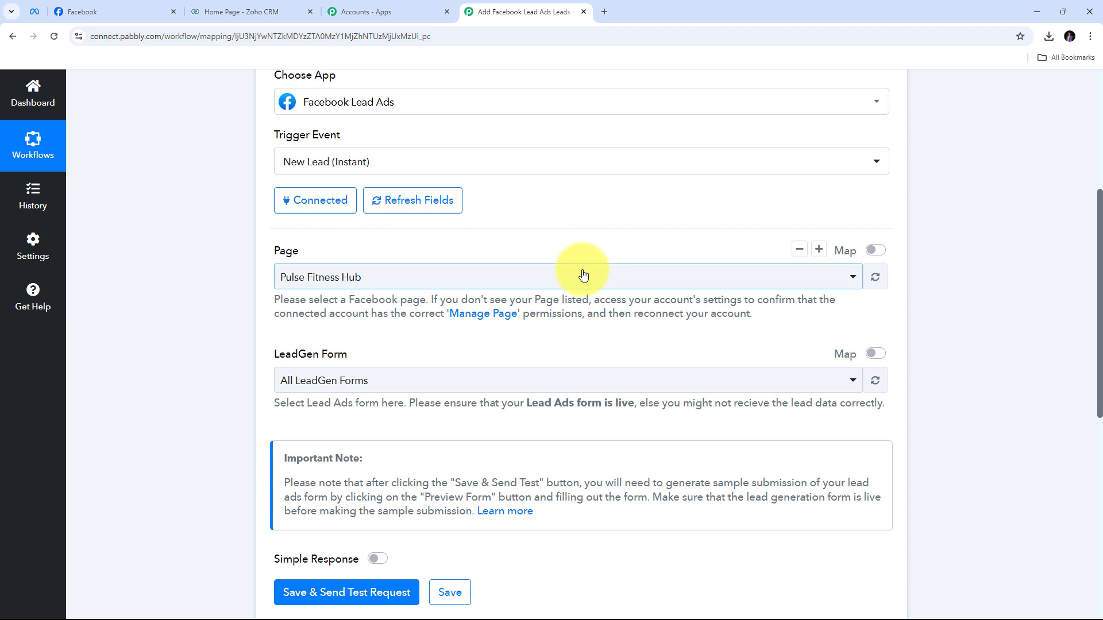
Choose Pulse Fitness Hub as the Page and All LeadGen Forms as the LeadGen Form
{"action": "left_click", "coordinate": [505, 280]}
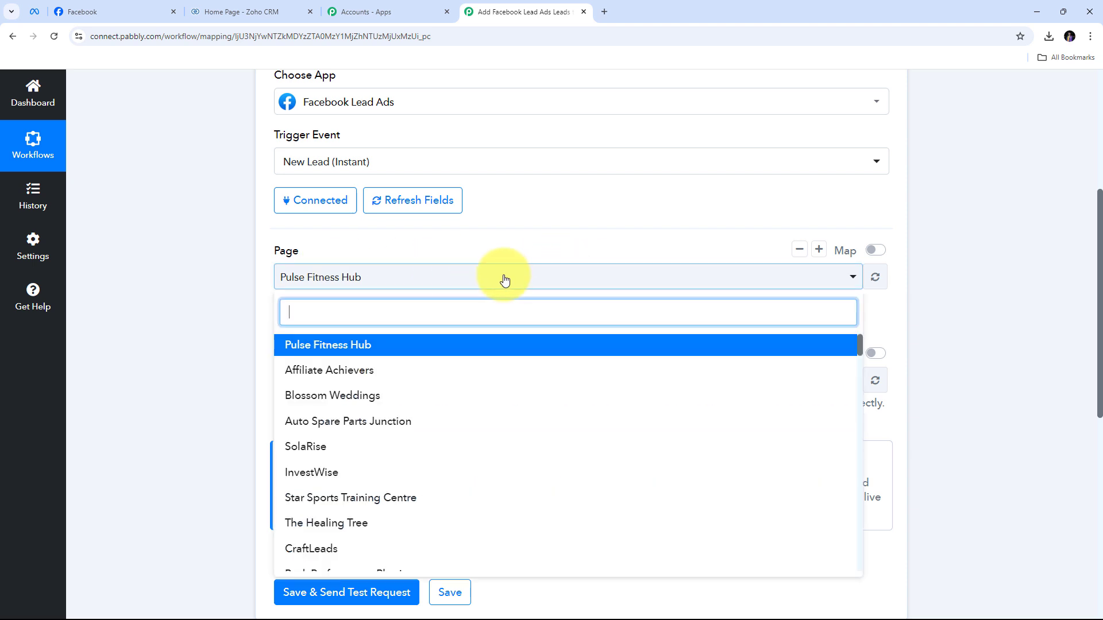
{"action": "scroll", "coordinate": [436, 396], "scroll_direction": "down", "scroll_amount": 2}
{"action": "scroll", "coordinate": [433, 407], "scroll_direction": "up", "scroll_amount": 2}
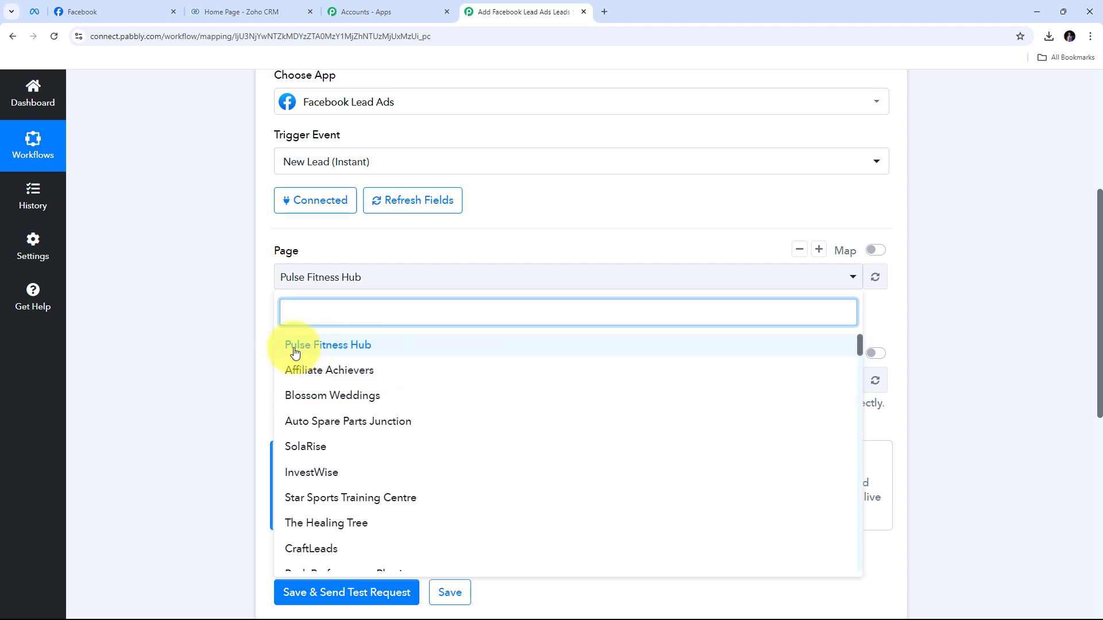
{"action": "left_click", "coordinate": [366, 344]}
{"action": "scroll", "coordinate": [366, 345], "scroll_direction": "down", "scroll_amount": 1}
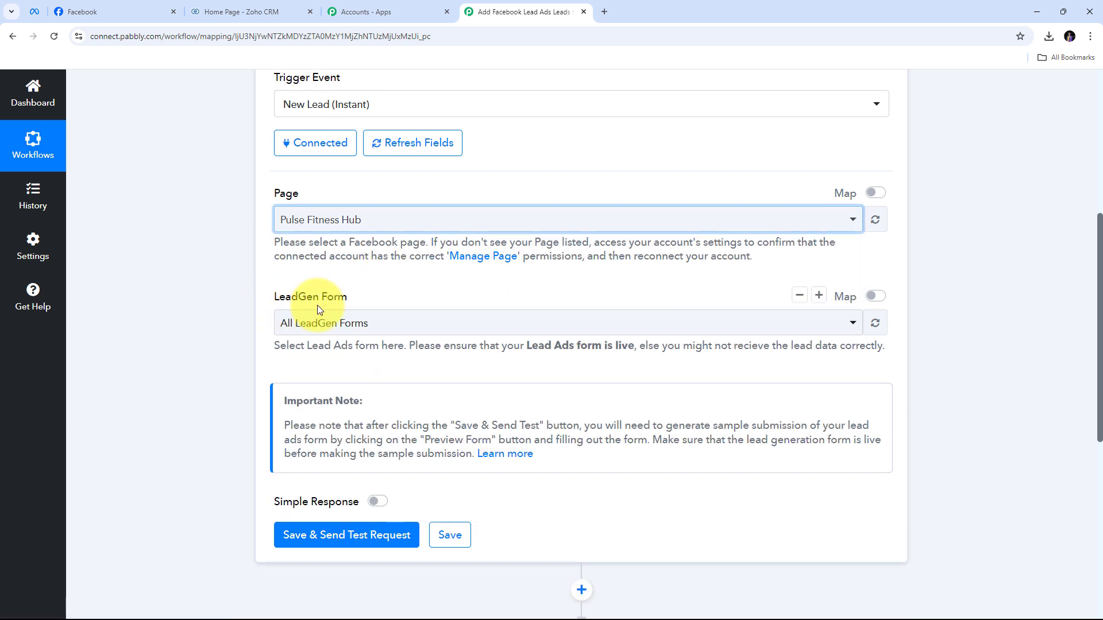
{"action": "left_click", "coordinate": [501, 323]}
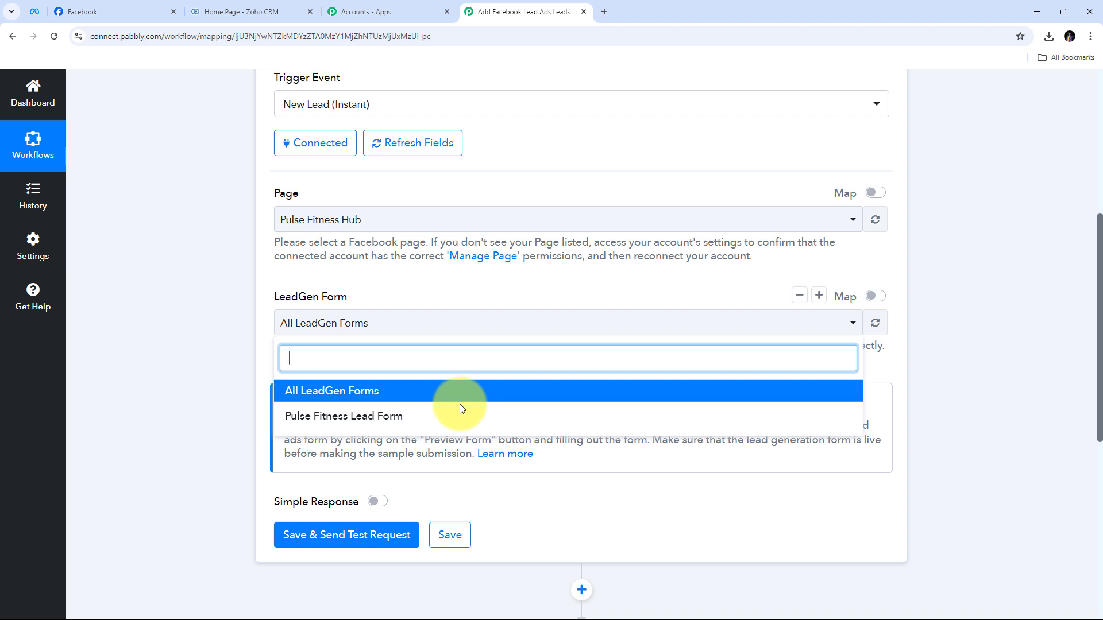
{"action": "left_click", "coordinate": [391, 395]}
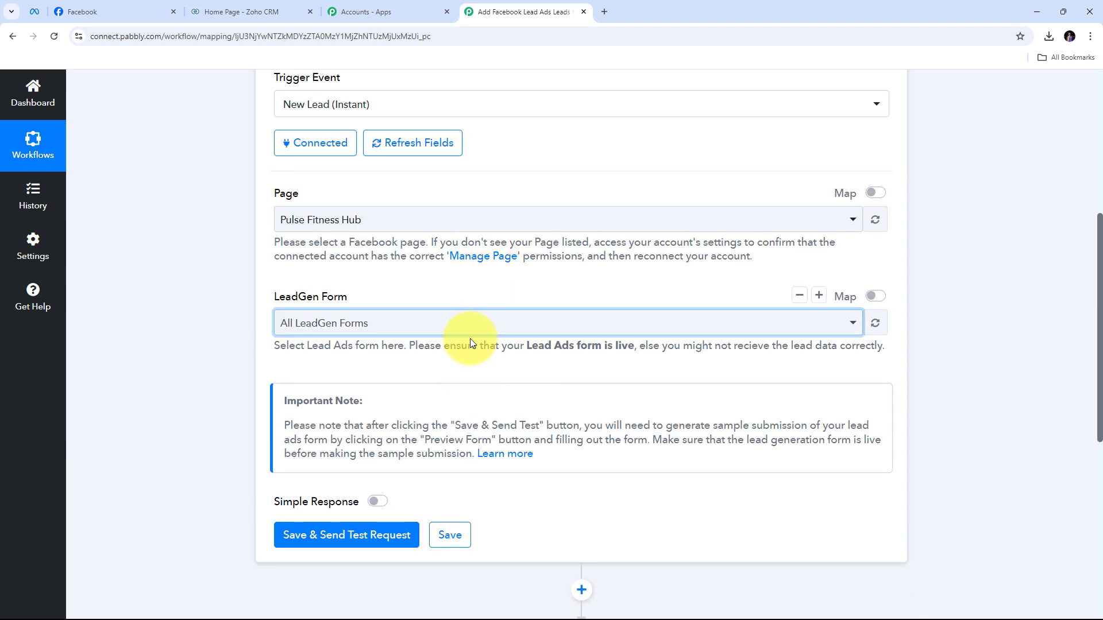
{"action": "scroll", "coordinate": [375, 338], "scroll_direction": "down", "scroll_amount": 2}
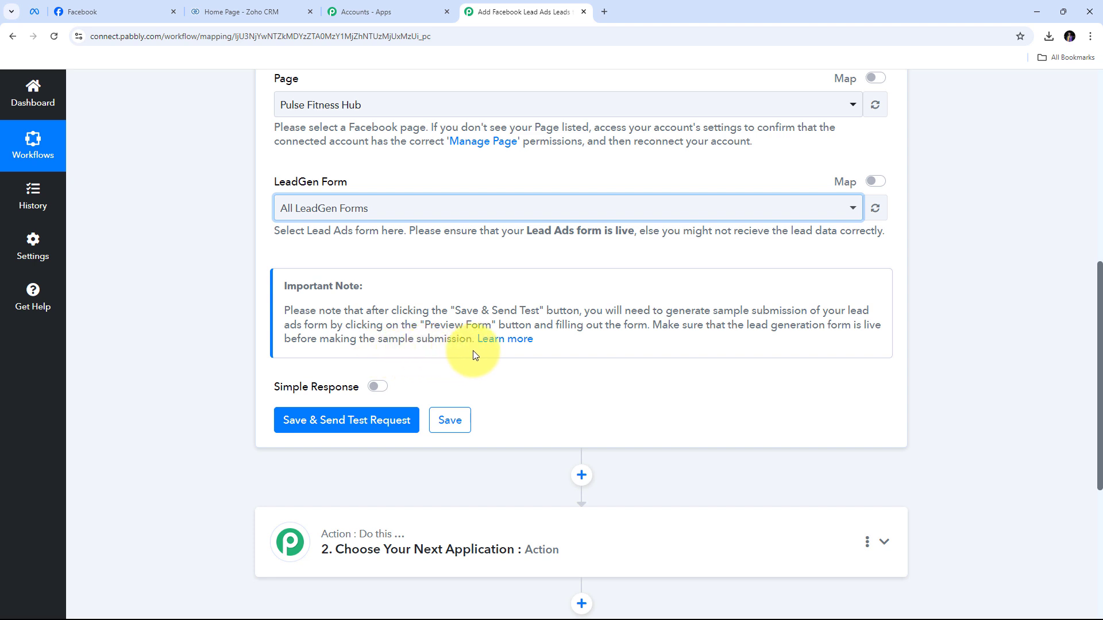
{"action": "scroll", "coordinate": [474, 355], "scroll_direction": "down", "scroll_amount": 2}
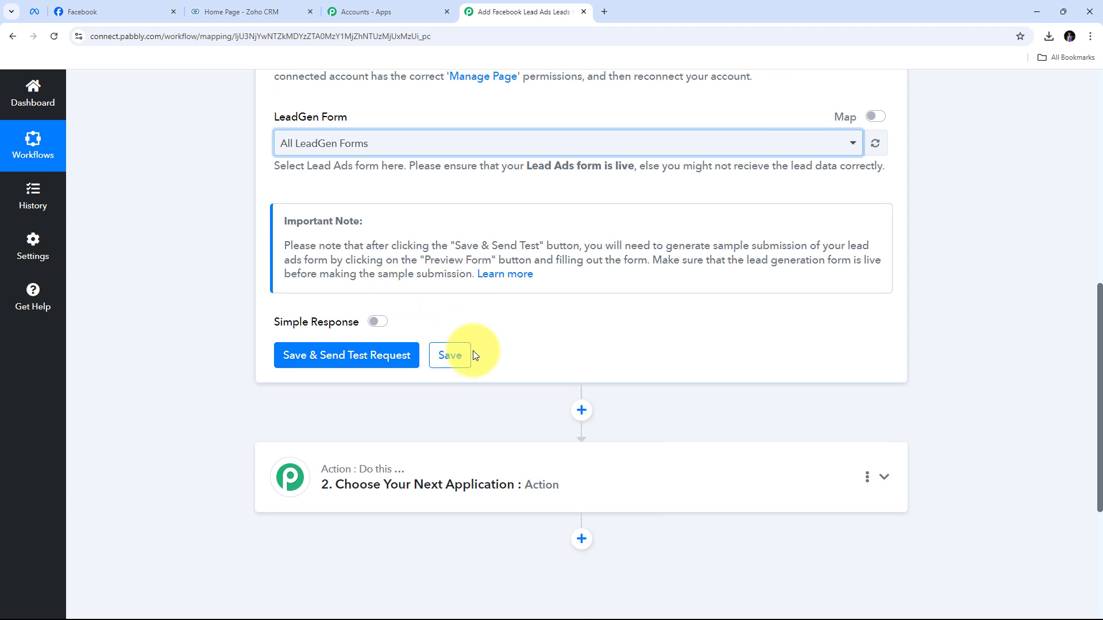
Save the trigger and send a test request, then go to the Meta for Developers tab
{"action": "left_click", "coordinate": [403, 306]}
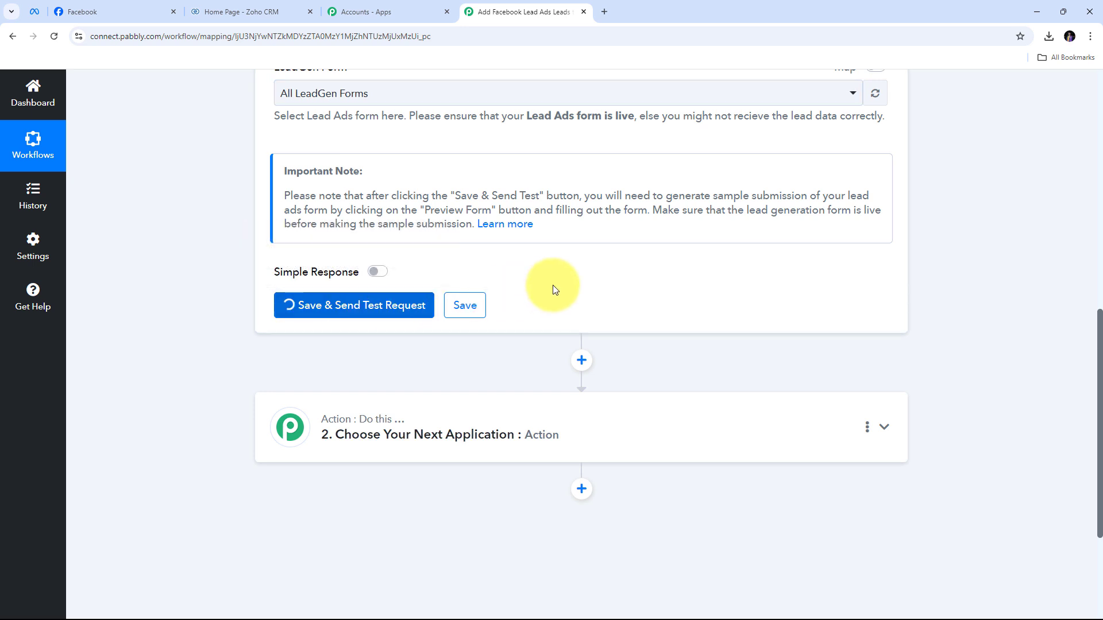
{"action": "scroll", "coordinate": [724, 362], "scroll_direction": "up", "scroll_amount": 1}
{"action": "scroll", "coordinate": [724, 362], "scroll_direction": "up", "scroll_amount": 1}
{"action": "scroll", "coordinate": [724, 362], "scroll_direction": "down", "scroll_amount": 1}
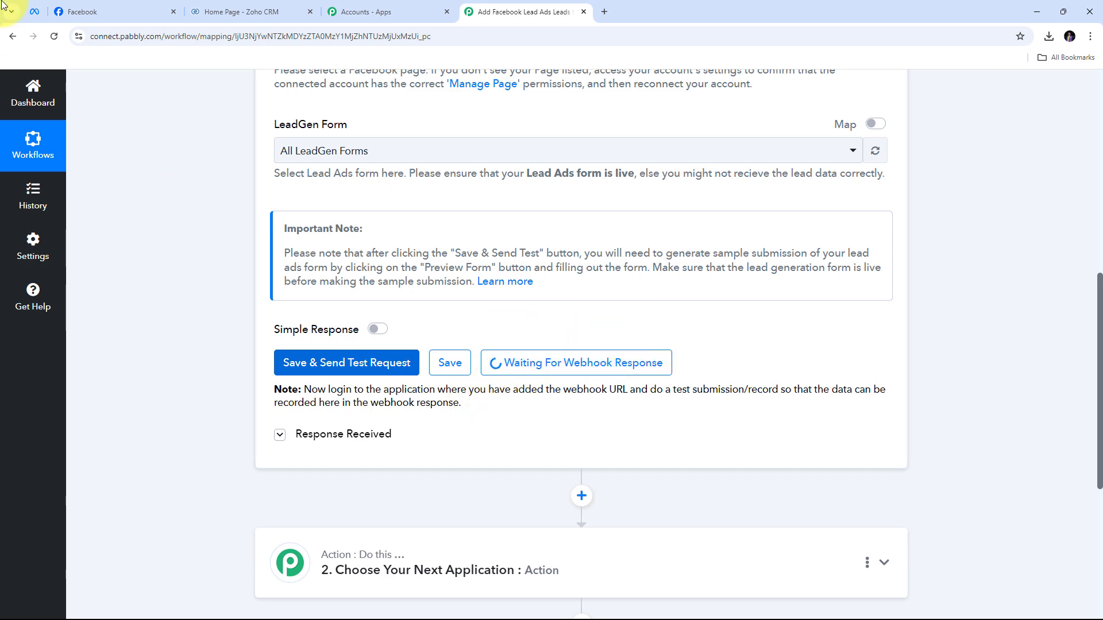
{"action": "left_click", "coordinate": [34, 11]}
Go through Resources > Developer tools to the Lead Ads Testing Tool
{"action": "left_click", "coordinate": [373, 101]}
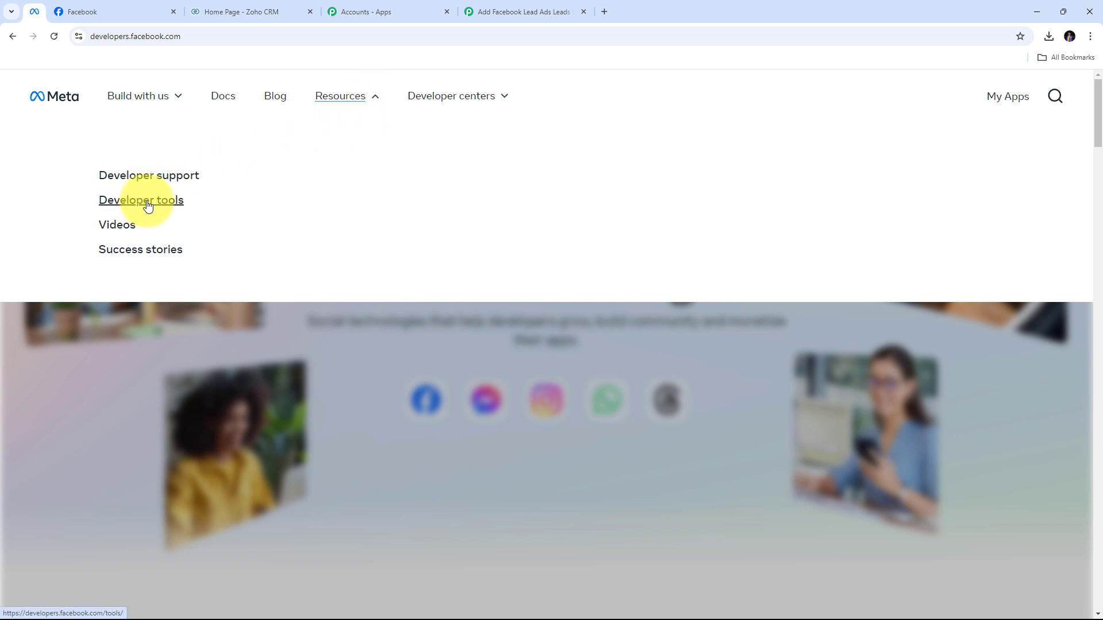
{"action": "left_click", "coordinate": [148, 205]}
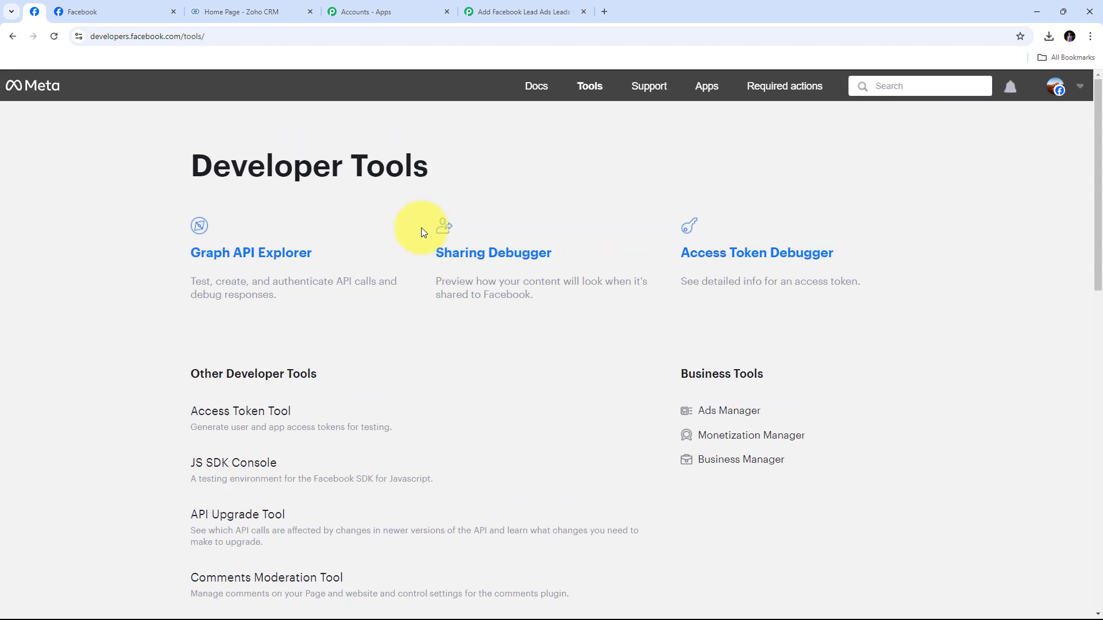
{"action": "scroll", "coordinate": [422, 228], "scroll_direction": "down", "scroll_amount": 1}
{"action": "scroll", "coordinate": [421, 227], "scroll_direction": "down", "scroll_amount": 5}
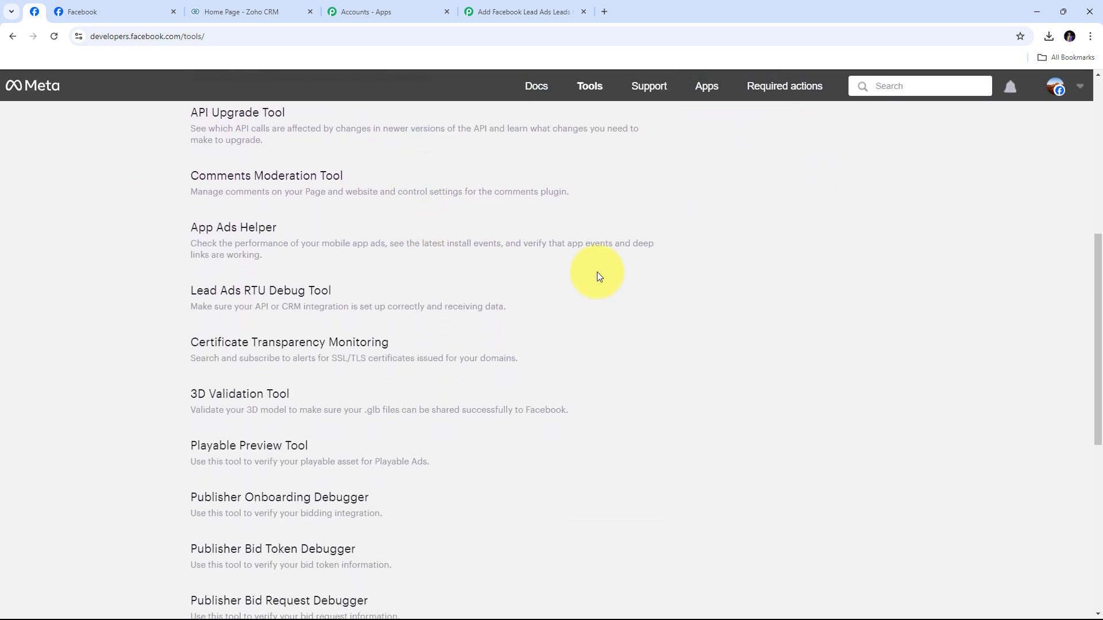
{"action": "left_click", "coordinate": [257, 293]}
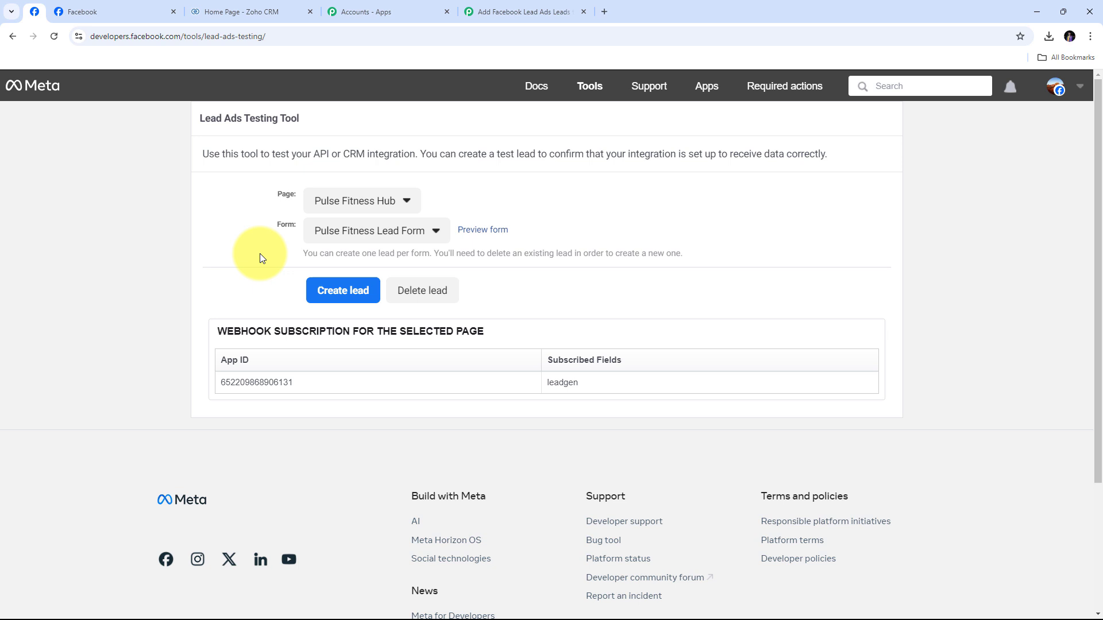
Preview the Pulse Fitness Lead Form and enter the test lead name Demo User
{"action": "left_click", "coordinate": [483, 233]}
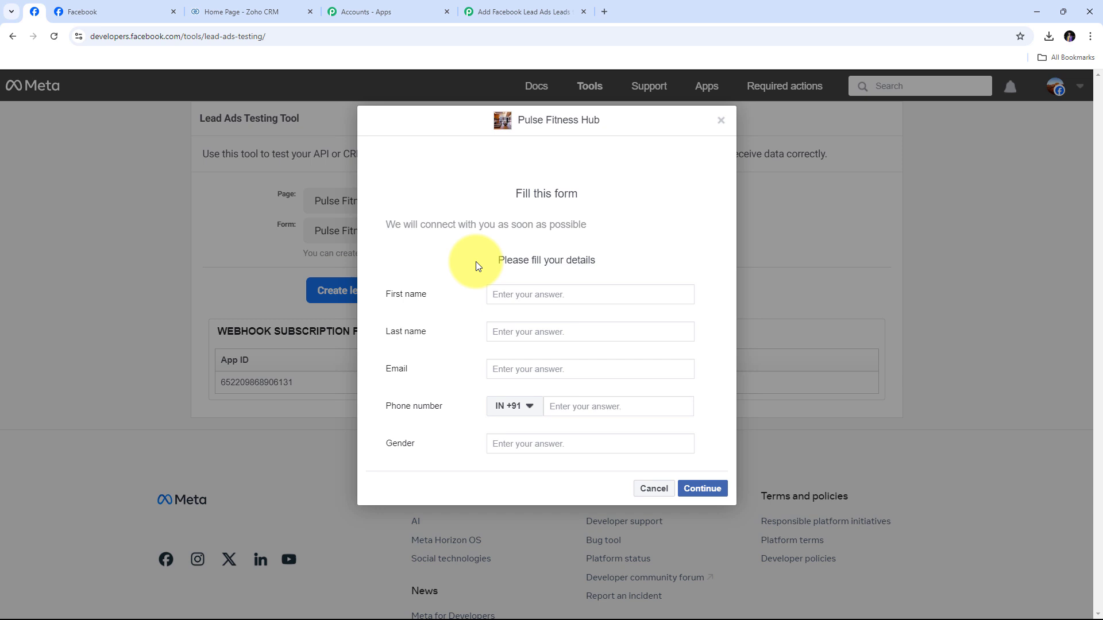
{"action": "left_click", "coordinate": [512, 298]}
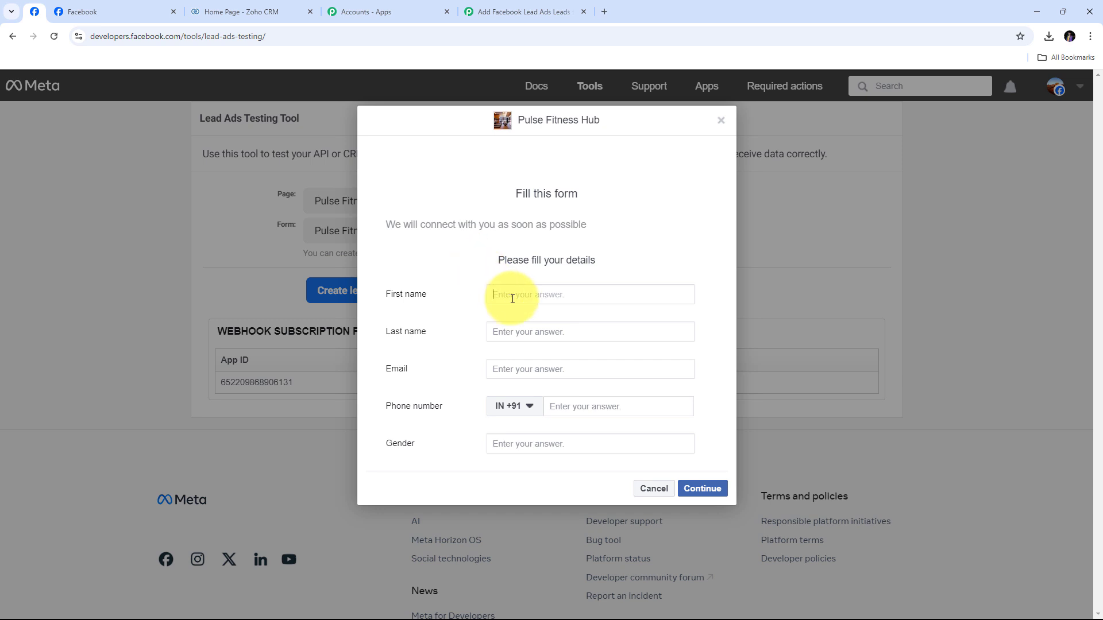
{"action": "type", "text": "Demo"}
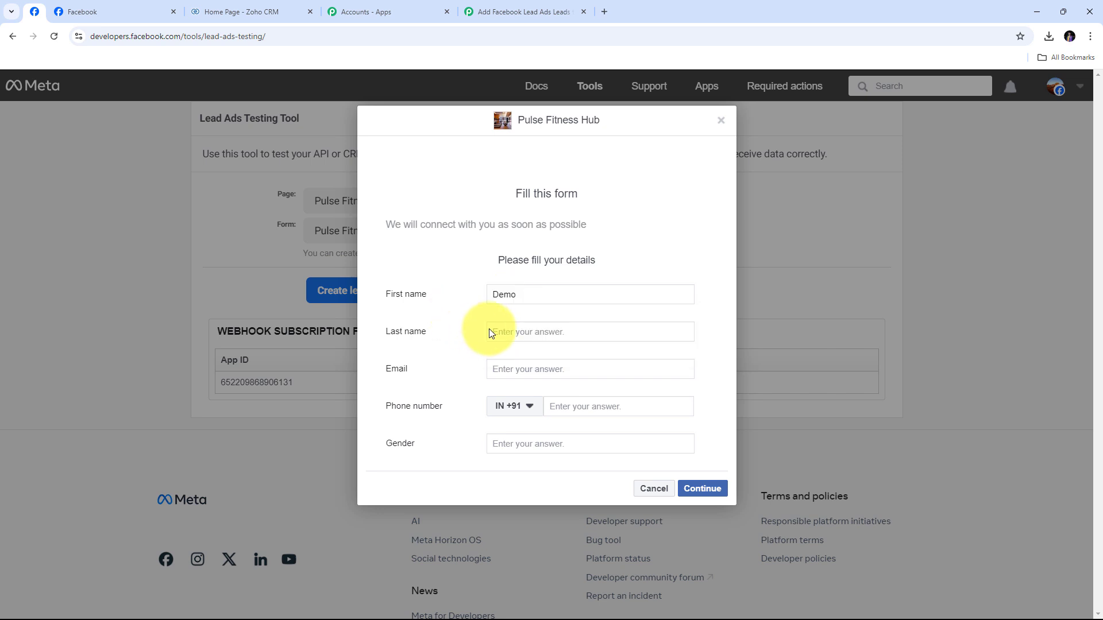
{"action": "left_click", "coordinate": [509, 332]}
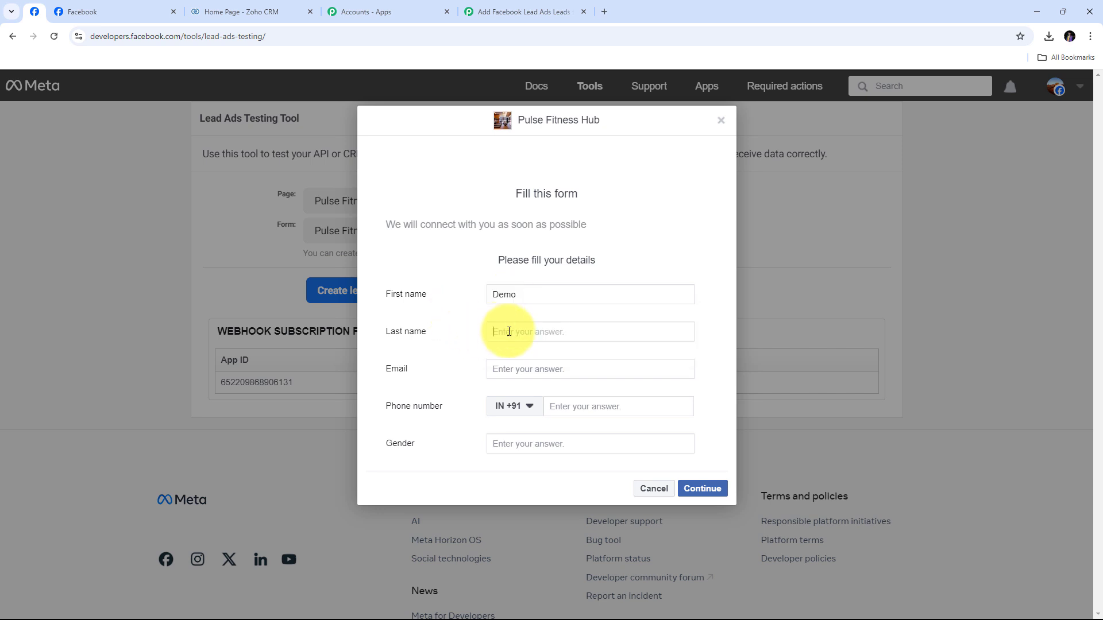
{"action": "type", "text": "User"}
Fill in the test e-mail, a phone number and gender Male, then submit the lead
{"action": "key", "text": "Tab"}
{"action": "key", "text": "ctrl+v"}
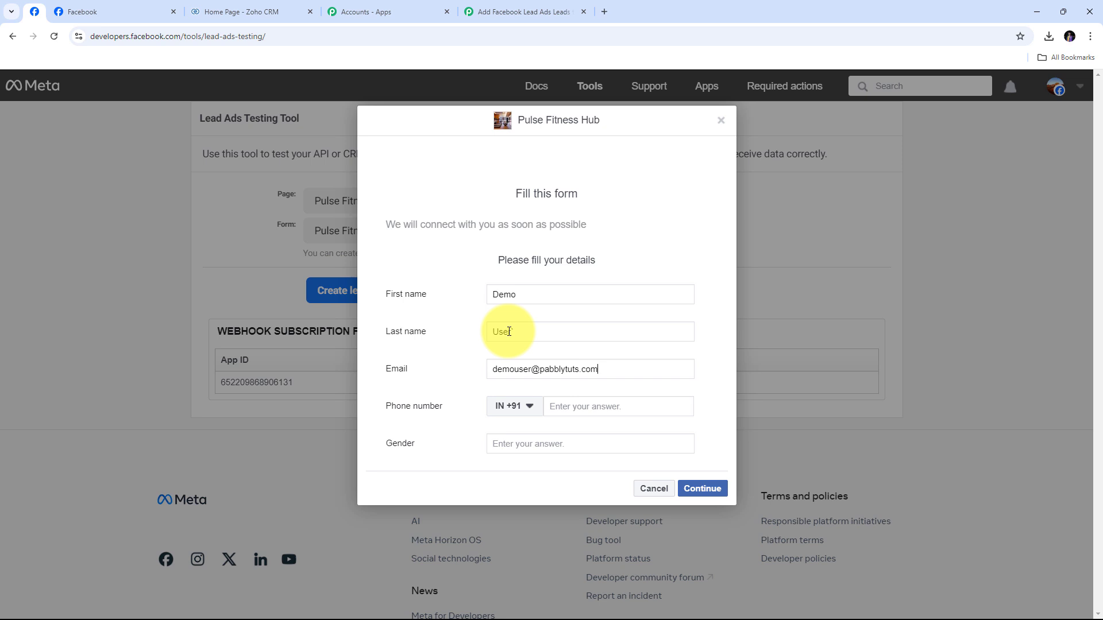
{"action": "key", "text": "Tab"}
{"action": "key", "text": "Tab"}
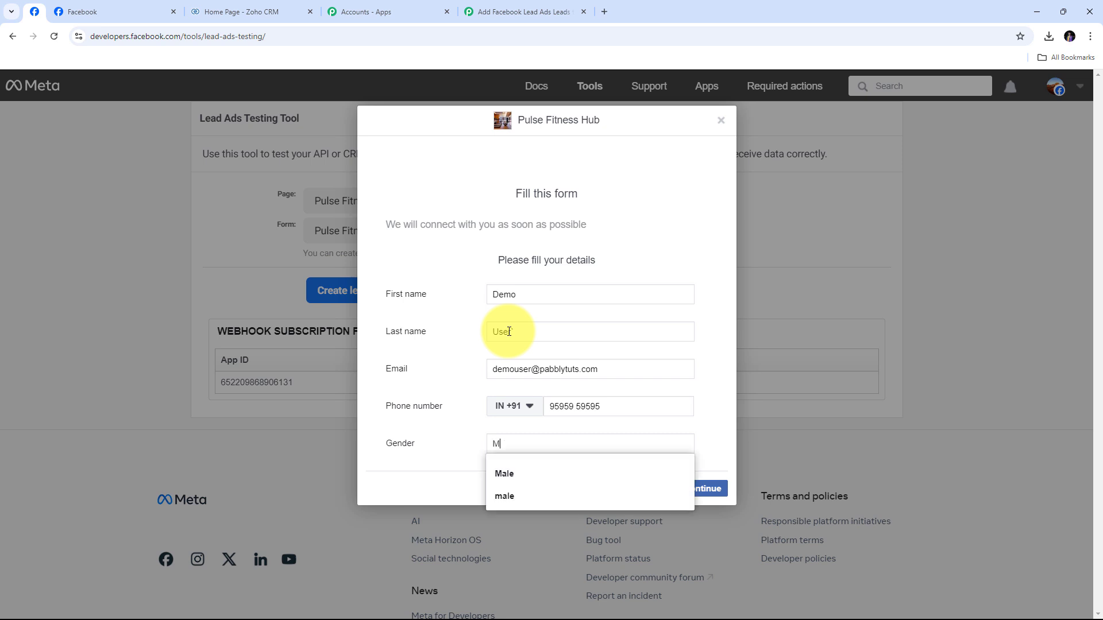
{"action": "left_click", "coordinate": [464, 362]}
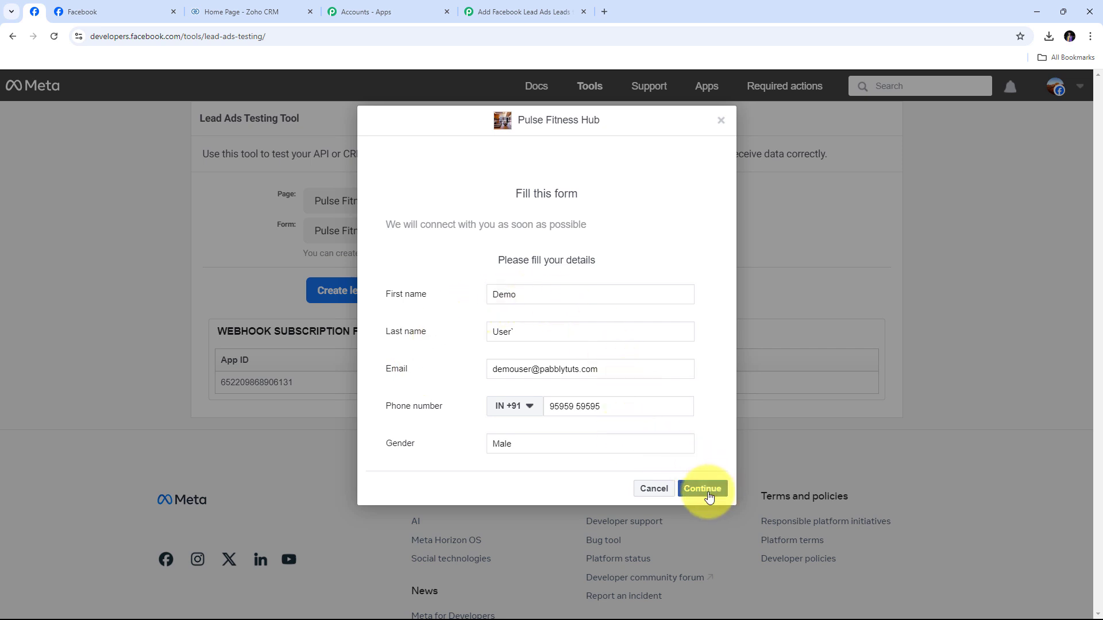
{"action": "left_click", "coordinate": [705, 488]}
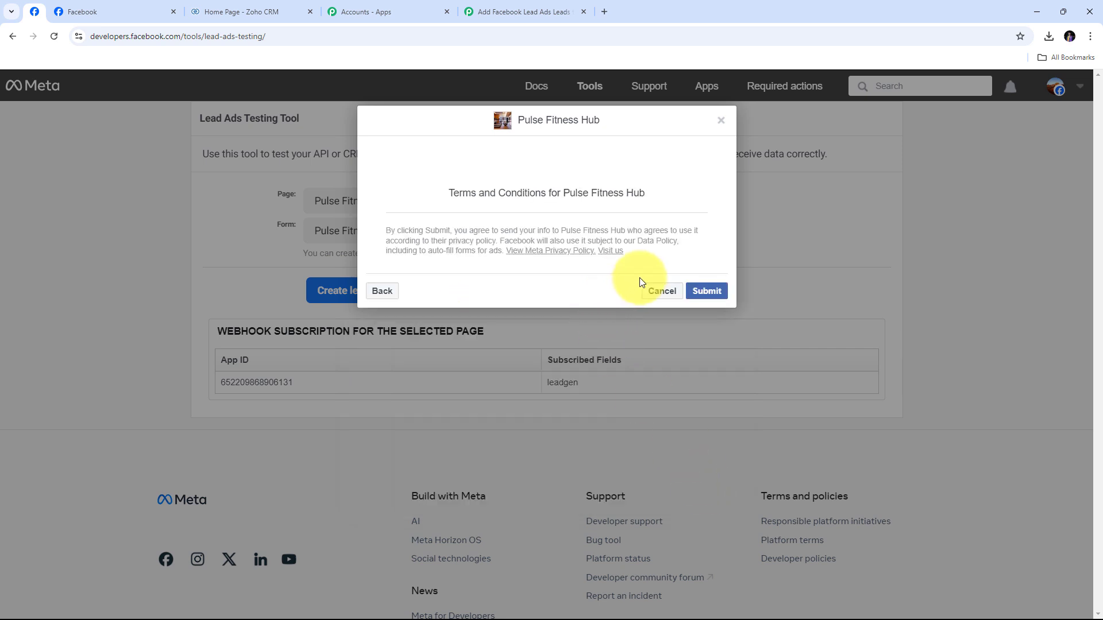
{"action": "left_click", "coordinate": [711, 293]}
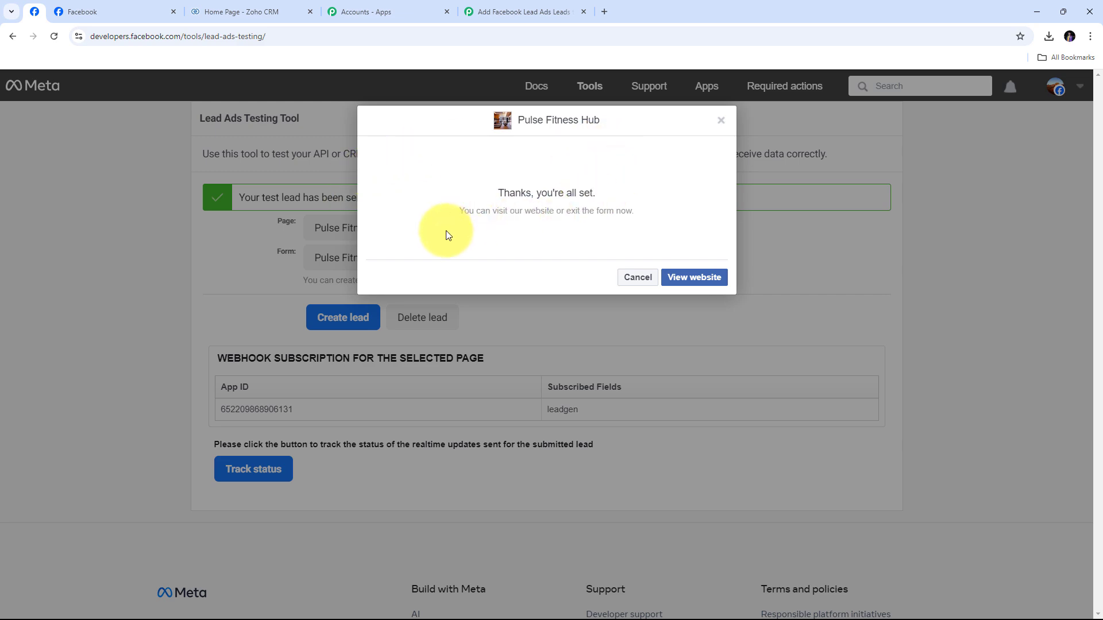
In the Pabbly workflow, review the received first name, last name and email values
{"action": "left_click", "coordinate": [520, 11]}
{"action": "scroll", "coordinate": [991, 213], "scroll_direction": "down", "scroll_amount": 3}
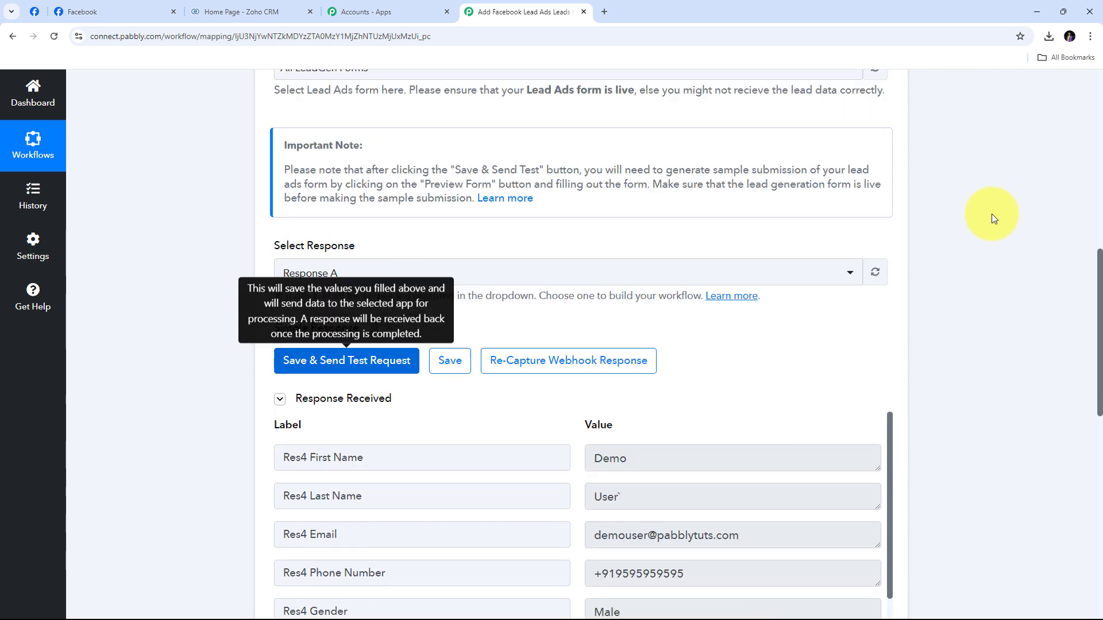
{"action": "scroll", "coordinate": [992, 214], "scroll_direction": "down", "scroll_amount": 2}
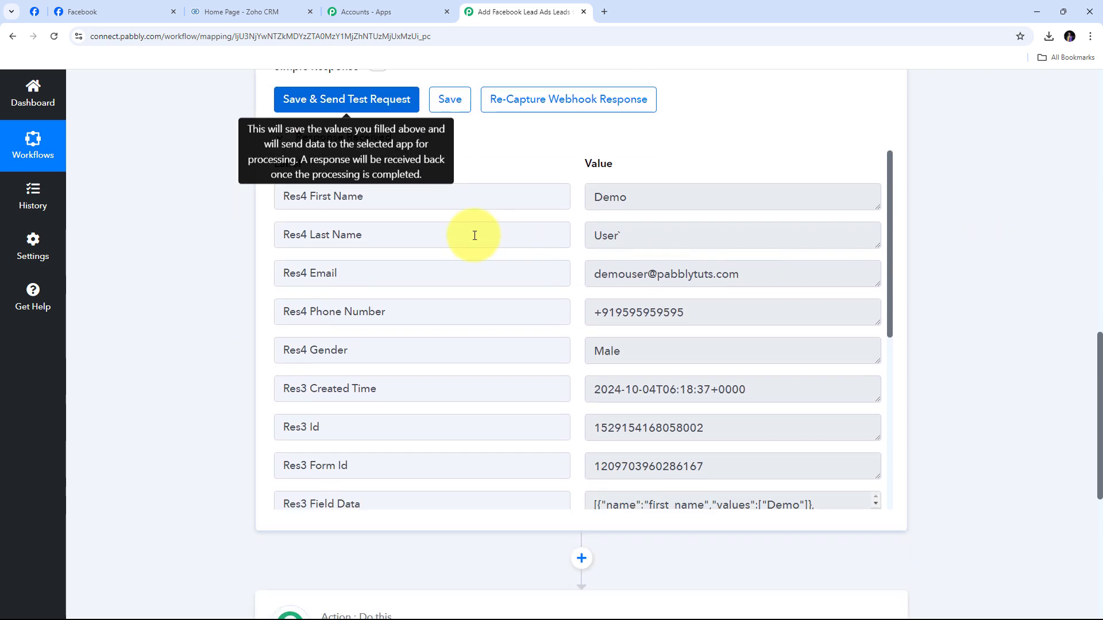
{"action": "left_click", "coordinate": [654, 192]}
{"action": "left_click_drag", "start_coordinate": [655, 193], "coordinate": [573, 197]}
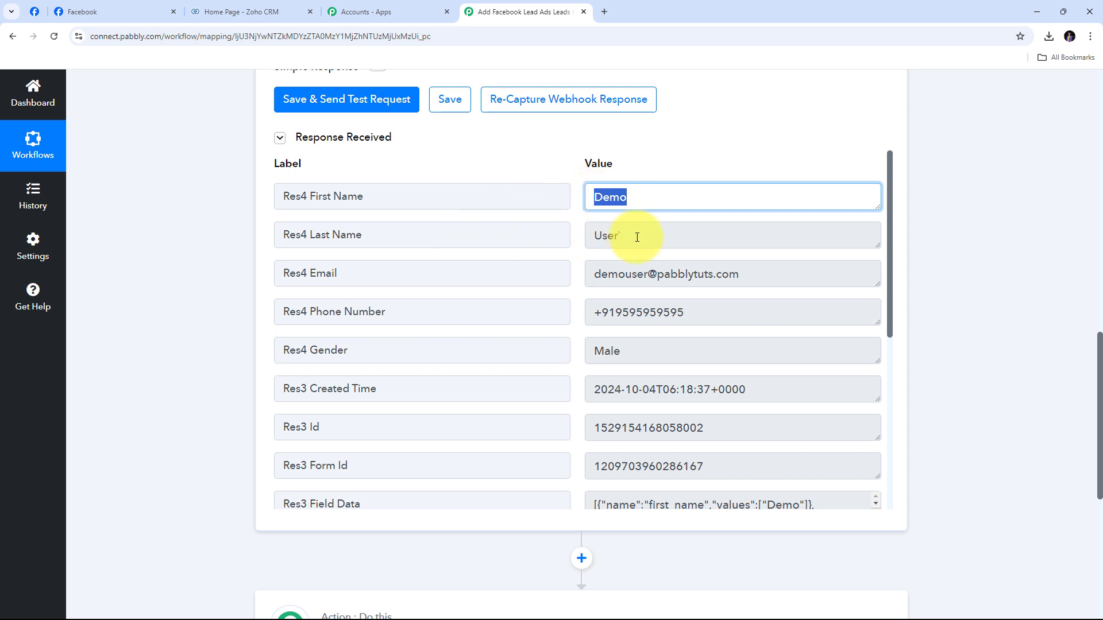
{"action": "left_click_drag", "start_coordinate": [637, 237], "coordinate": [551, 239]}
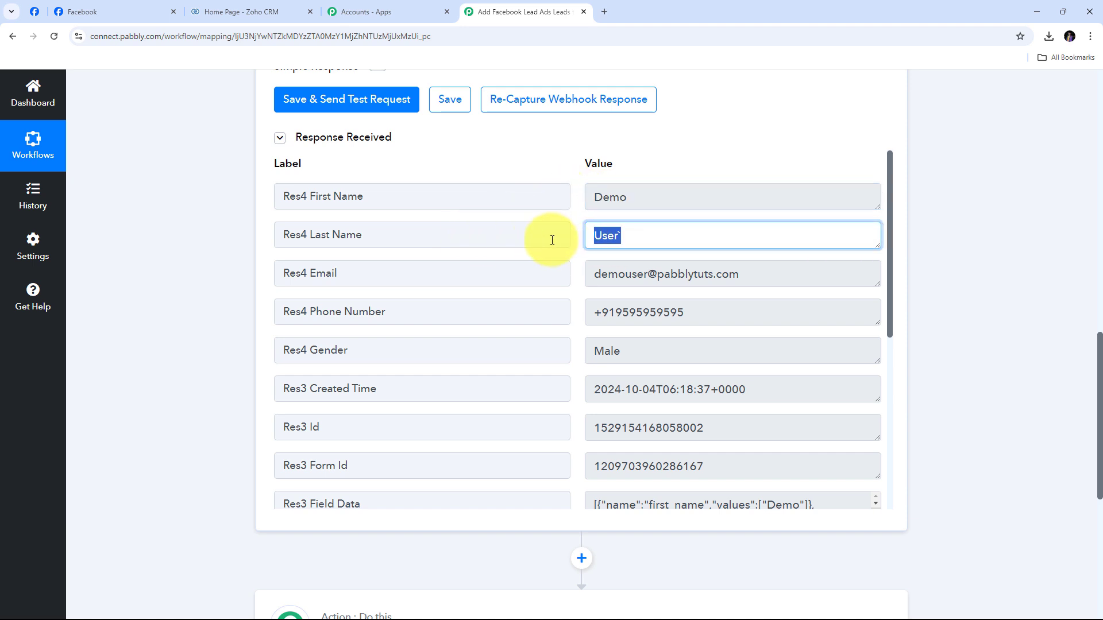
{"action": "left_click", "coordinate": [769, 279]}
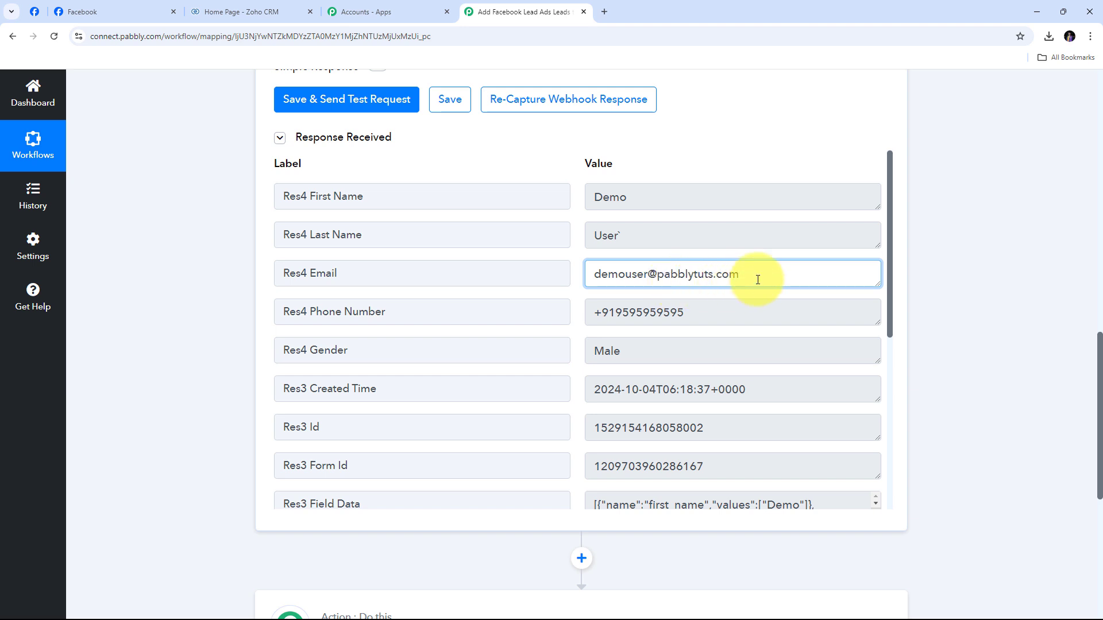
Review the received phone number and gender Male values in the response
{"action": "scroll", "coordinate": [741, 241], "scroll_direction": "down", "scroll_amount": 1}
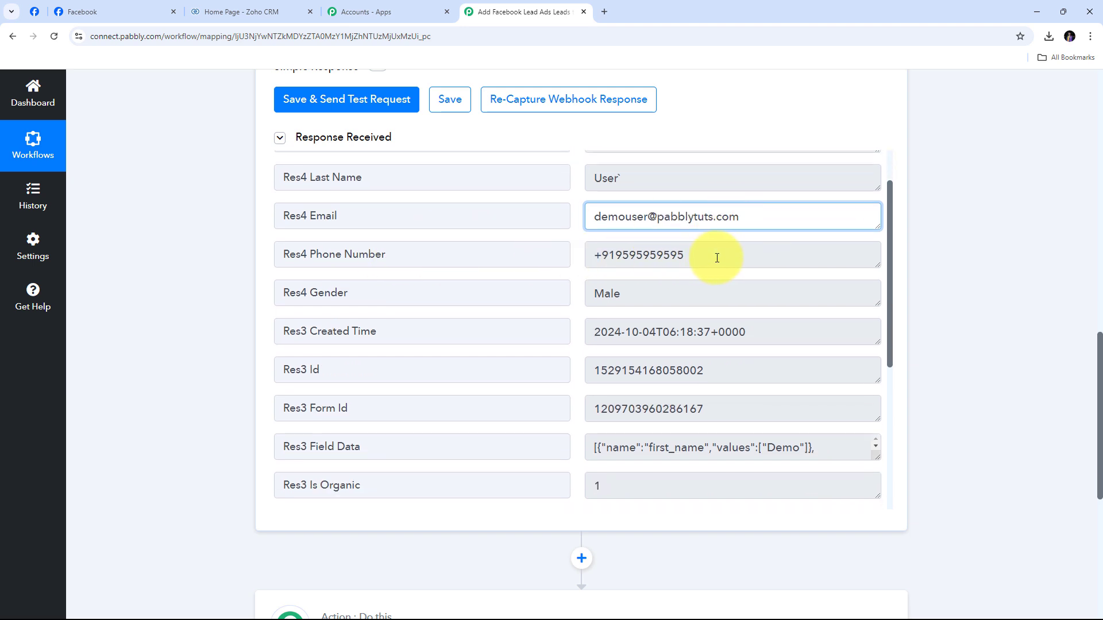
{"action": "left_click_drag", "start_coordinate": [717, 253], "coordinate": [515, 249]}
{"action": "scroll", "coordinate": [348, 215], "scroll_direction": "down", "scroll_amount": 2}
{"action": "scroll", "coordinate": [488, 236], "scroll_direction": "up", "scroll_amount": 1}
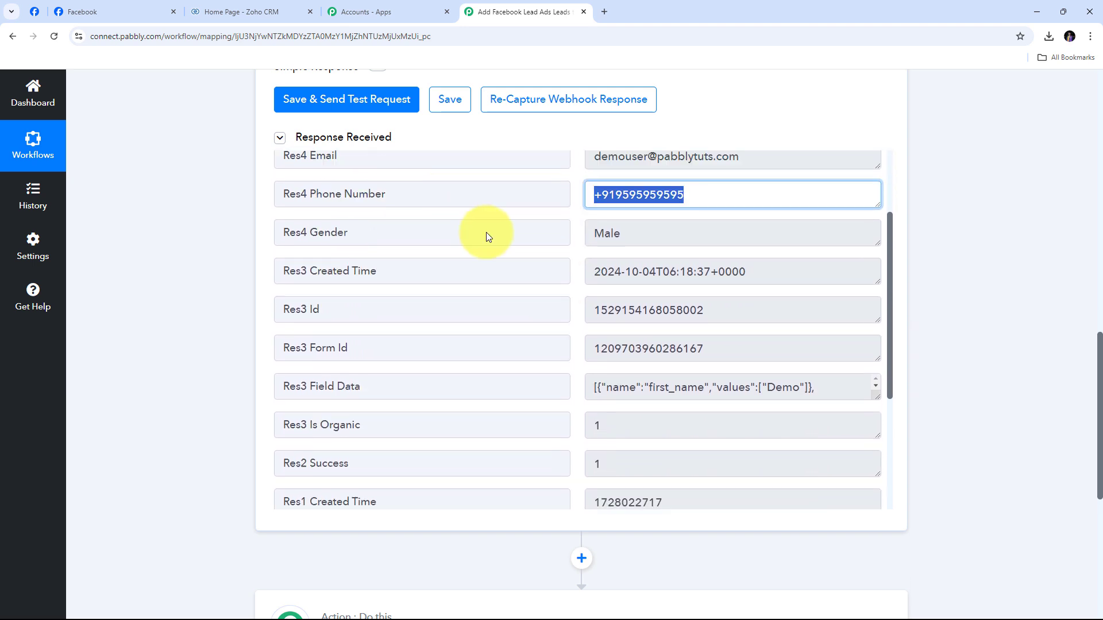
{"action": "left_click_drag", "start_coordinate": [665, 235], "coordinate": [455, 229]}
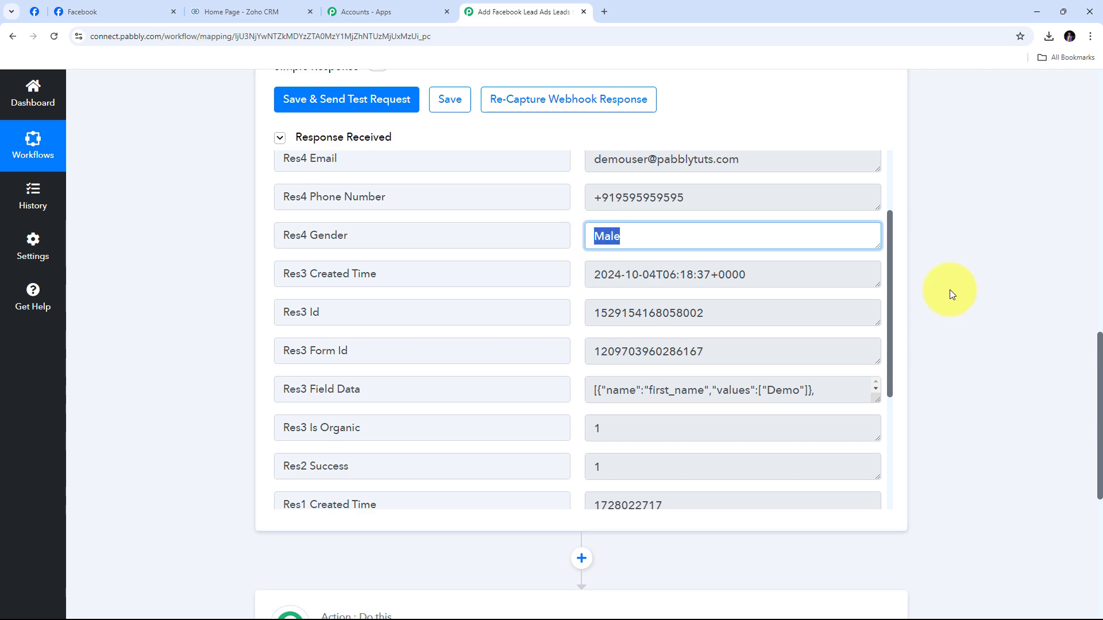
{"action": "scroll", "coordinate": [943, 271], "scroll_direction": "down", "scroll_amount": 4}
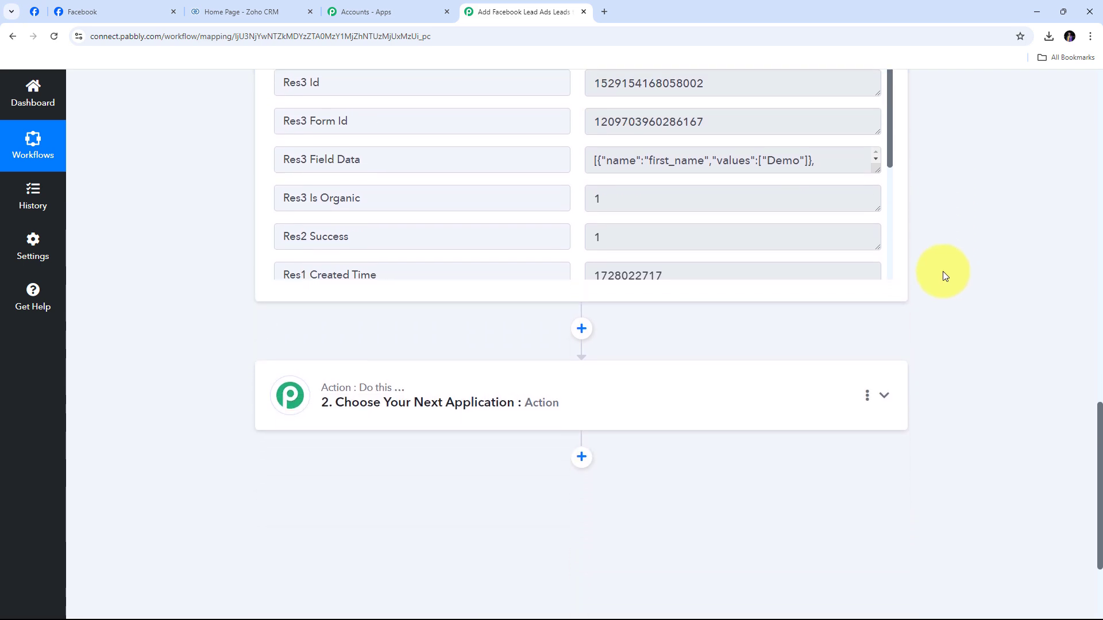
Search for 'Zoho CRM' as the action app and choose the Insert/Update Record event
{"action": "left_click", "coordinate": [897, 397]}
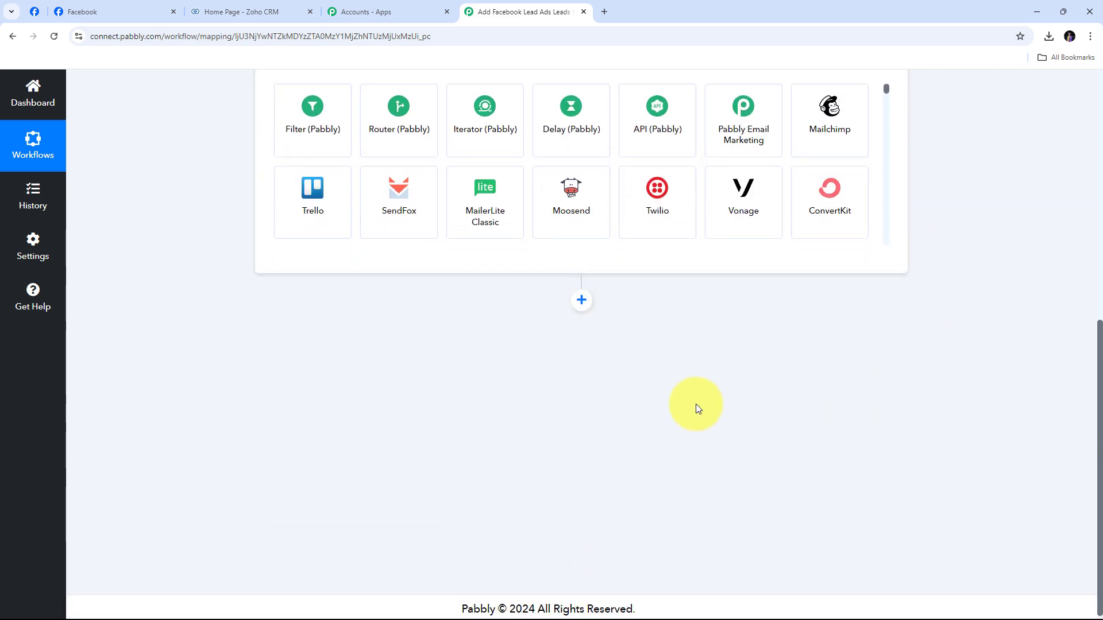
{"action": "left_click", "coordinate": [339, 318]}
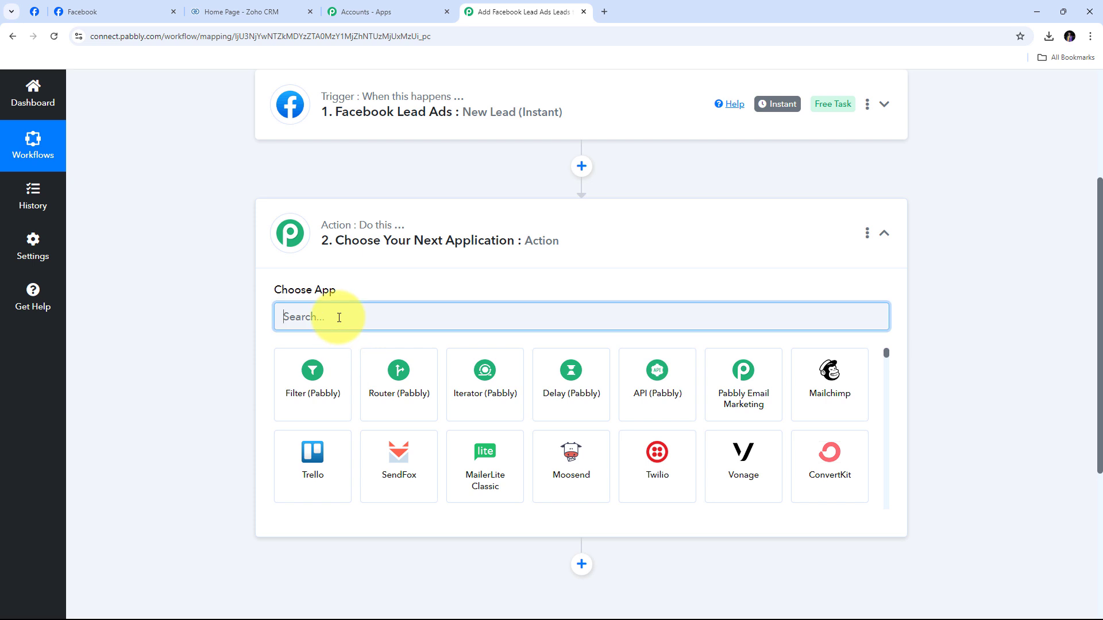
{"action": "type", "text": "Zoho"}
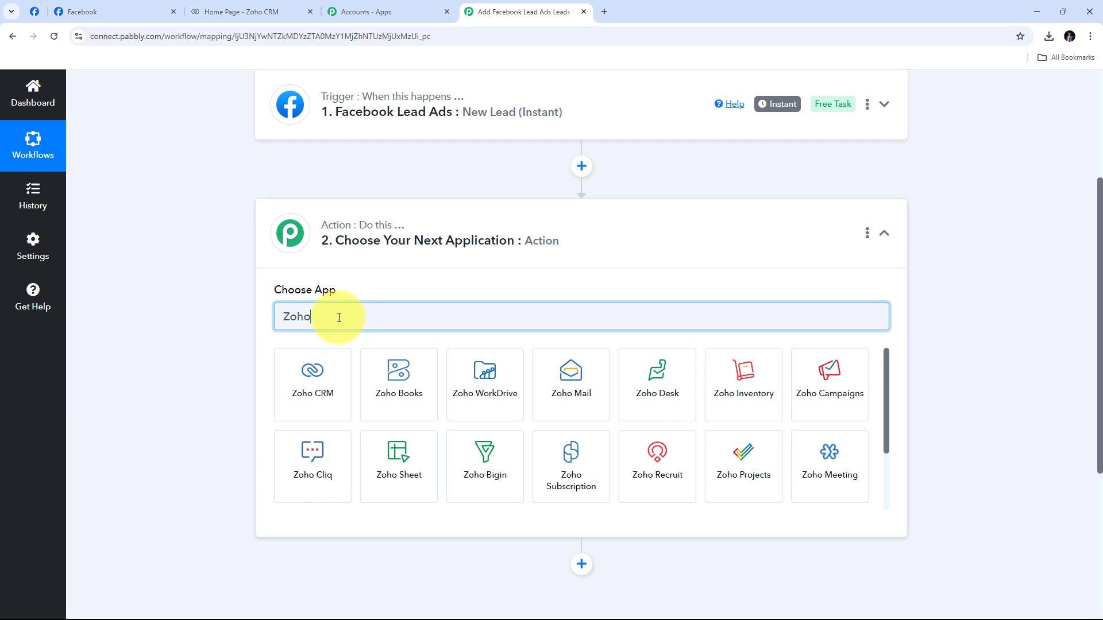
{"action": "type", "text": " CRM"}
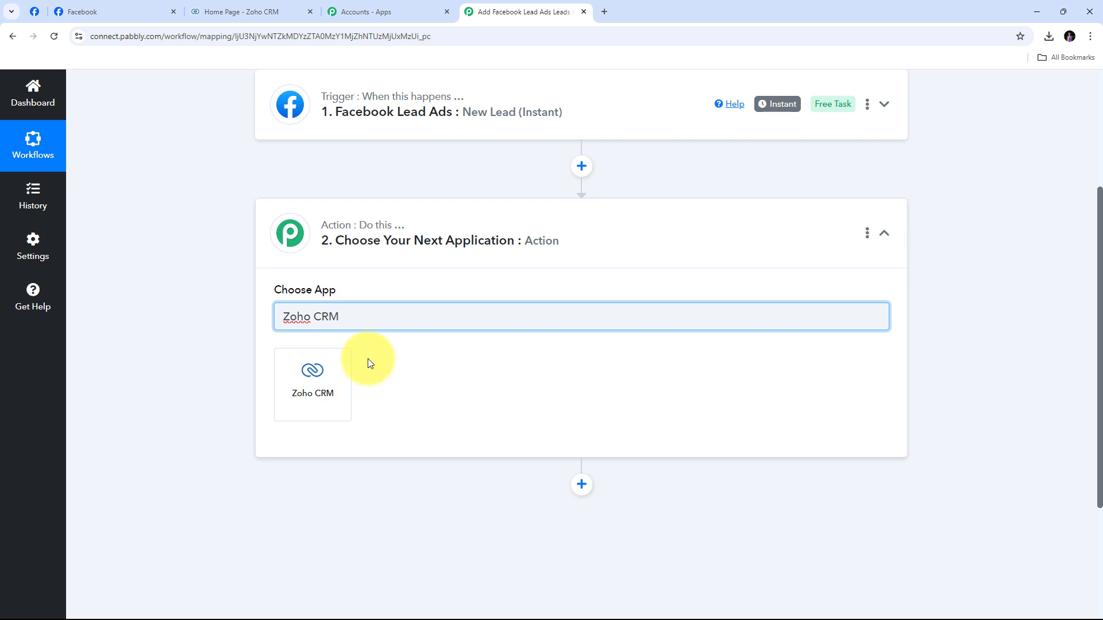
{"action": "left_click", "coordinate": [317, 381]}
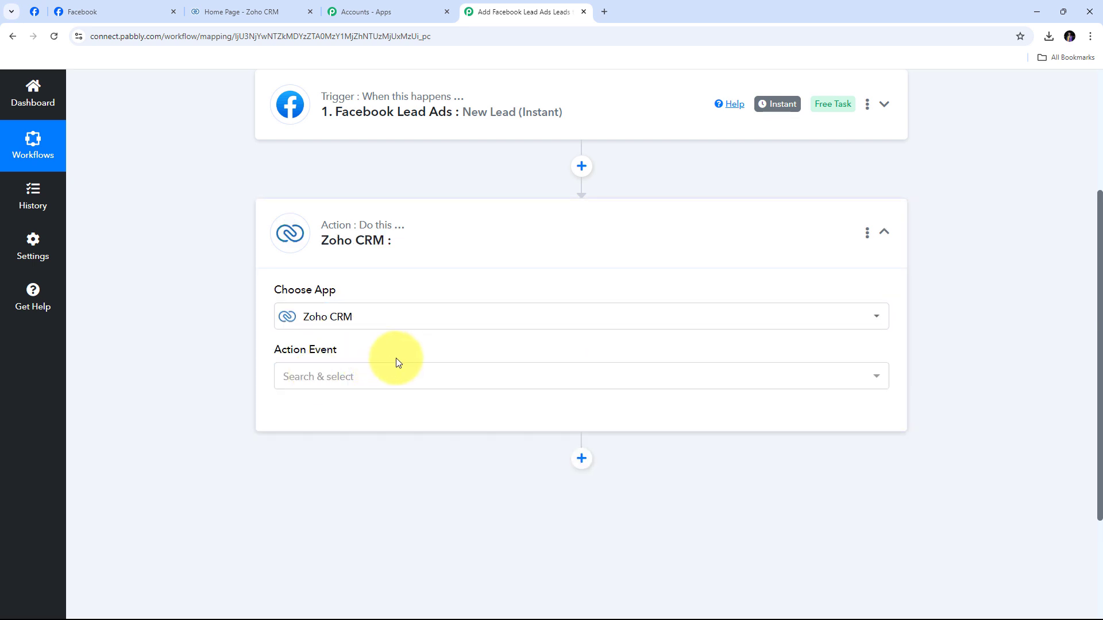
{"action": "left_click", "coordinate": [588, 376]}
{"action": "scroll", "coordinate": [251, 184], "scroll_direction": "up", "scroll_amount": 1}
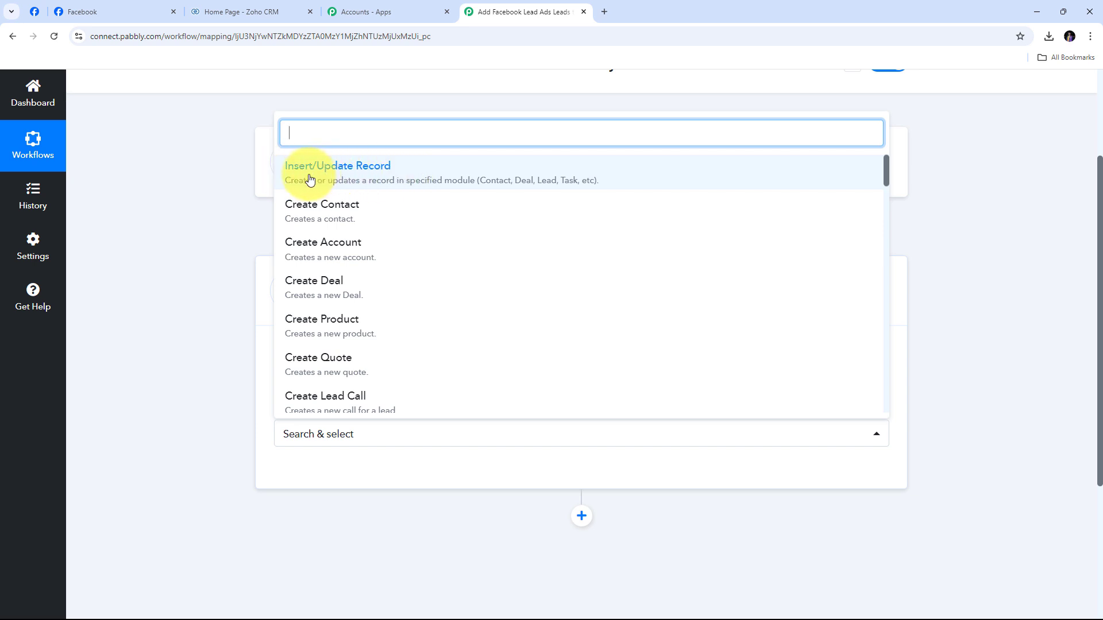
{"action": "left_click", "coordinate": [473, 179]}
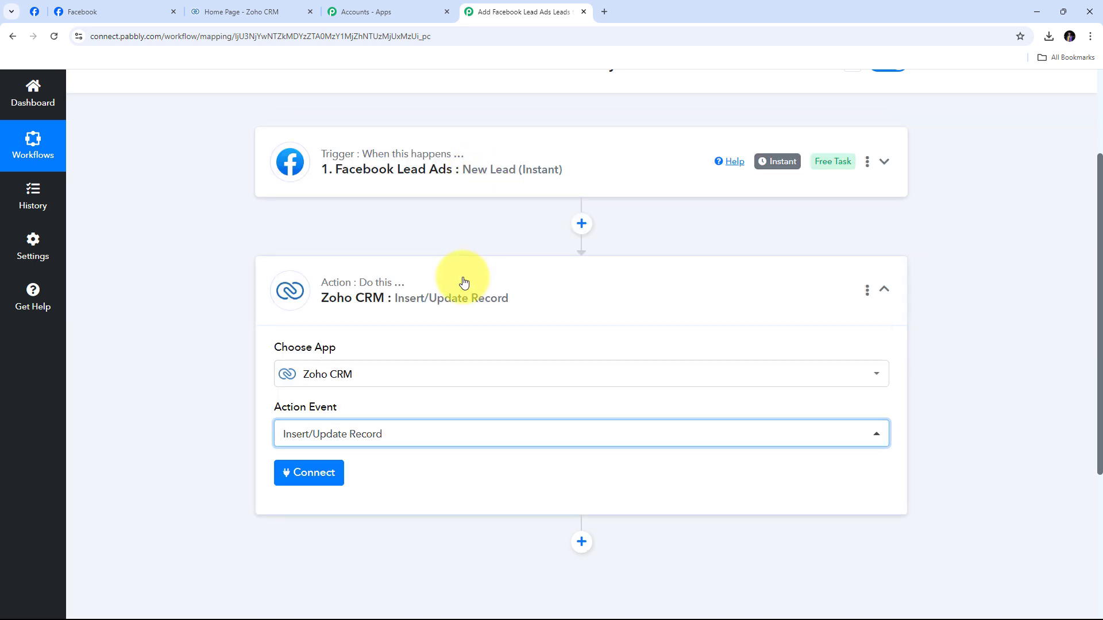
{"action": "scroll", "coordinate": [460, 278], "scroll_direction": "down", "scroll_amount": 1}
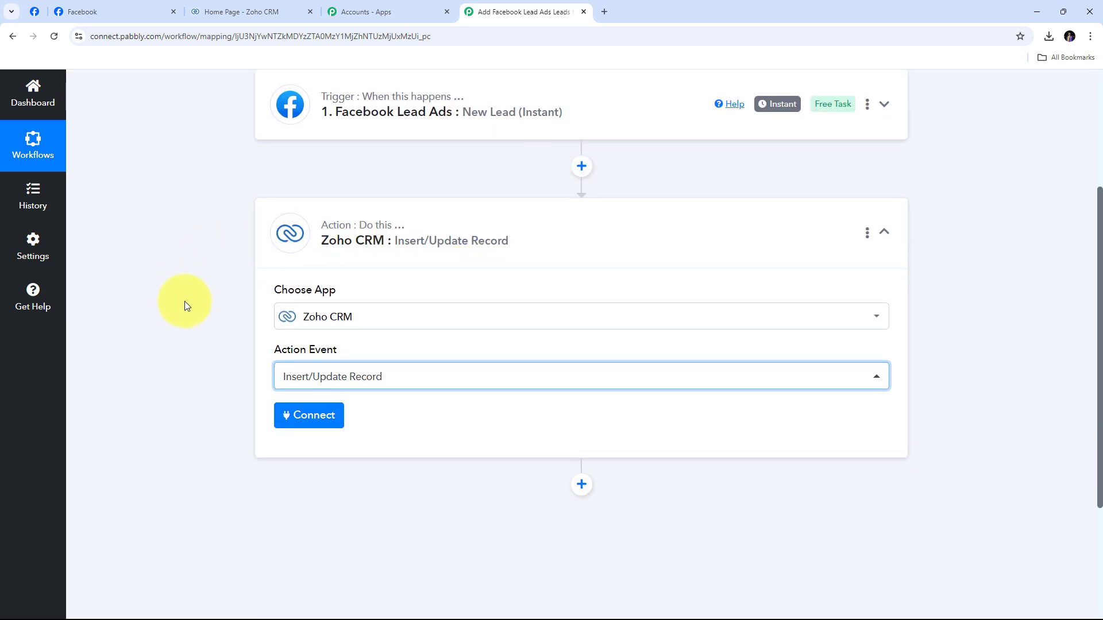
Start adding a new Zoho CRM connection for the action step
{"action": "left_click", "coordinate": [310, 422]}
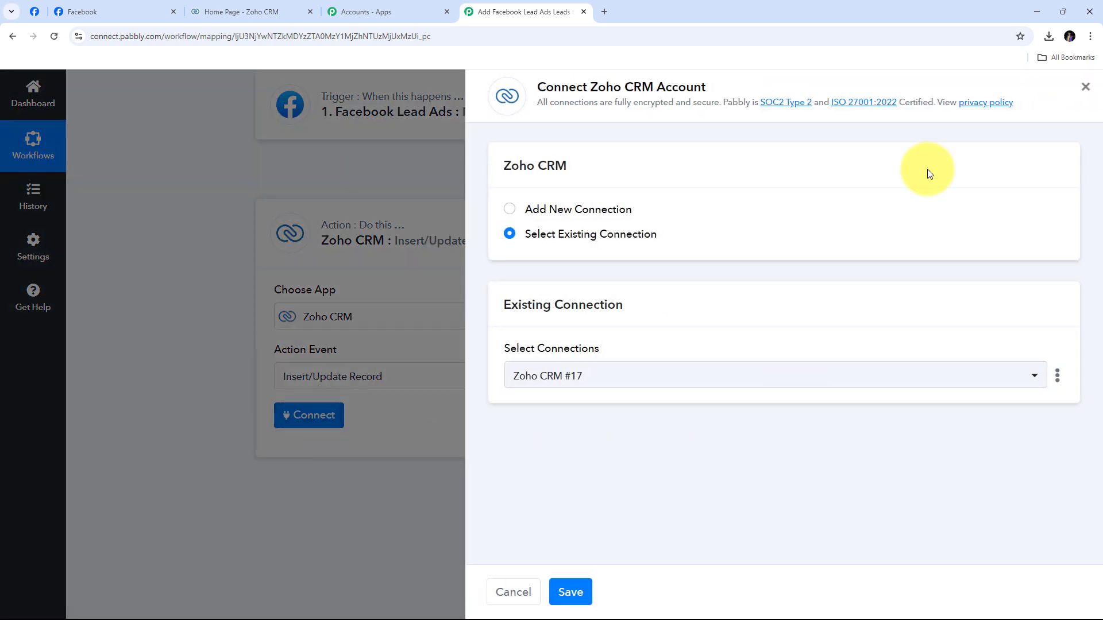
{"action": "left_click", "coordinate": [547, 208]}
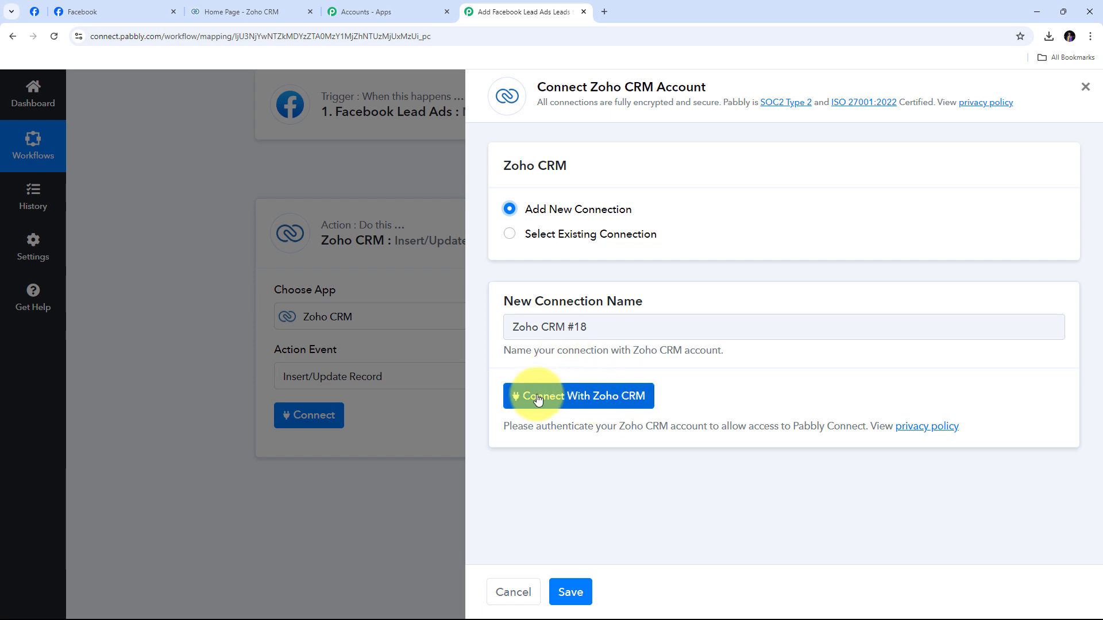
{"action": "left_click", "coordinate": [582, 404]}
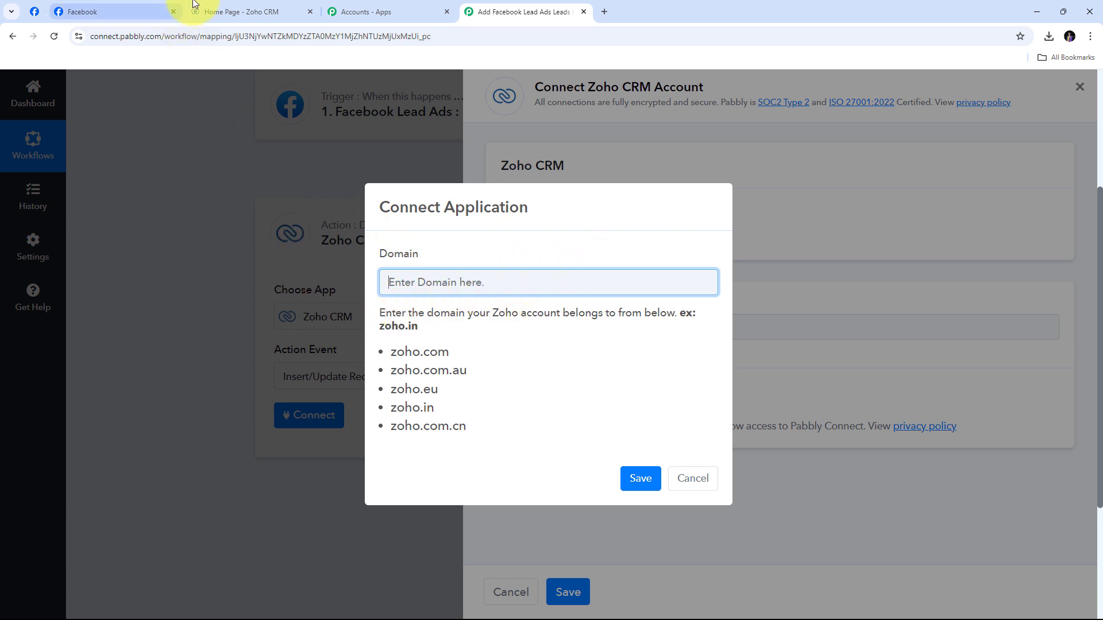
Enter the account's zoho.in domain and accept Zoho's authorisation request for Pabbly Connect
{"action": "left_click", "coordinate": [241, 6]}
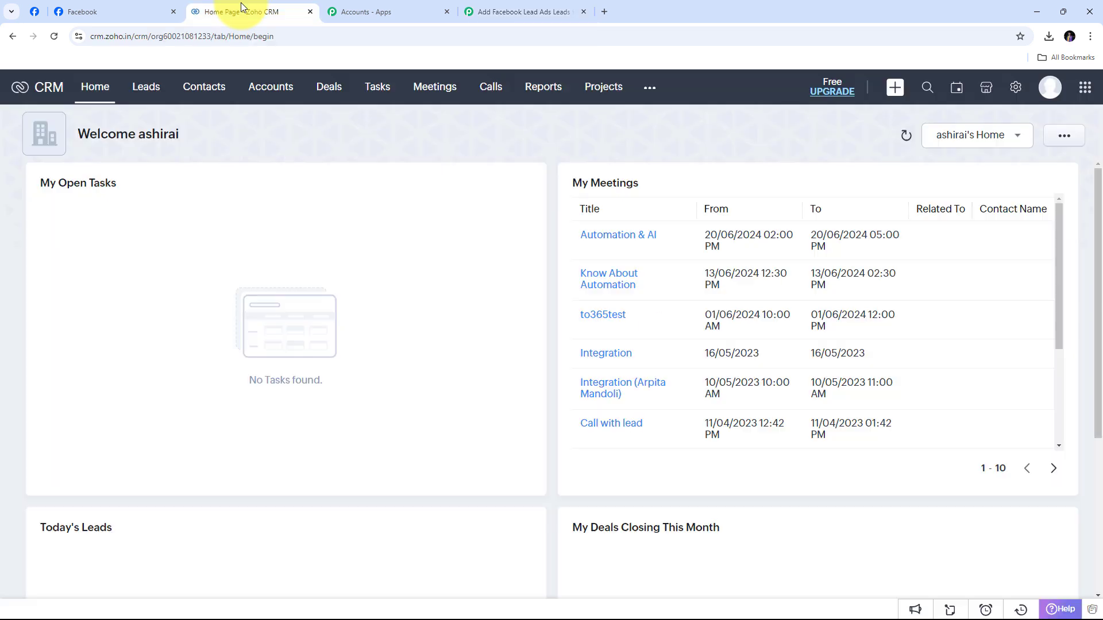
{"action": "left_click", "coordinate": [109, 41]}
{"action": "left_click", "coordinate": [119, 38]}
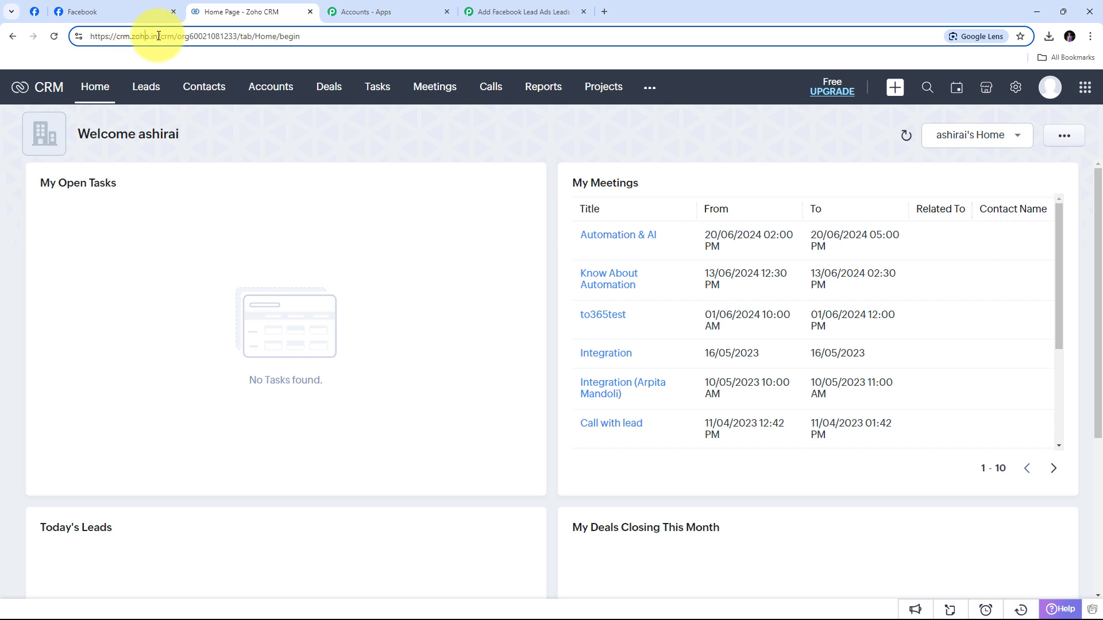
{"action": "left_click", "coordinate": [518, 8]}
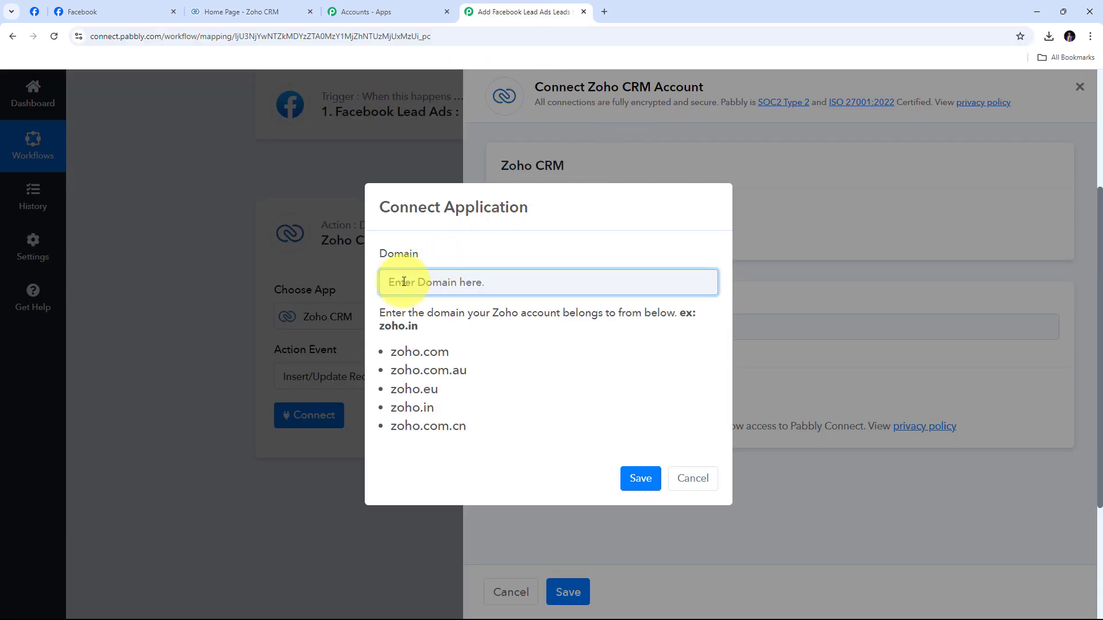
{"action": "type", "text": "zoho.in"}
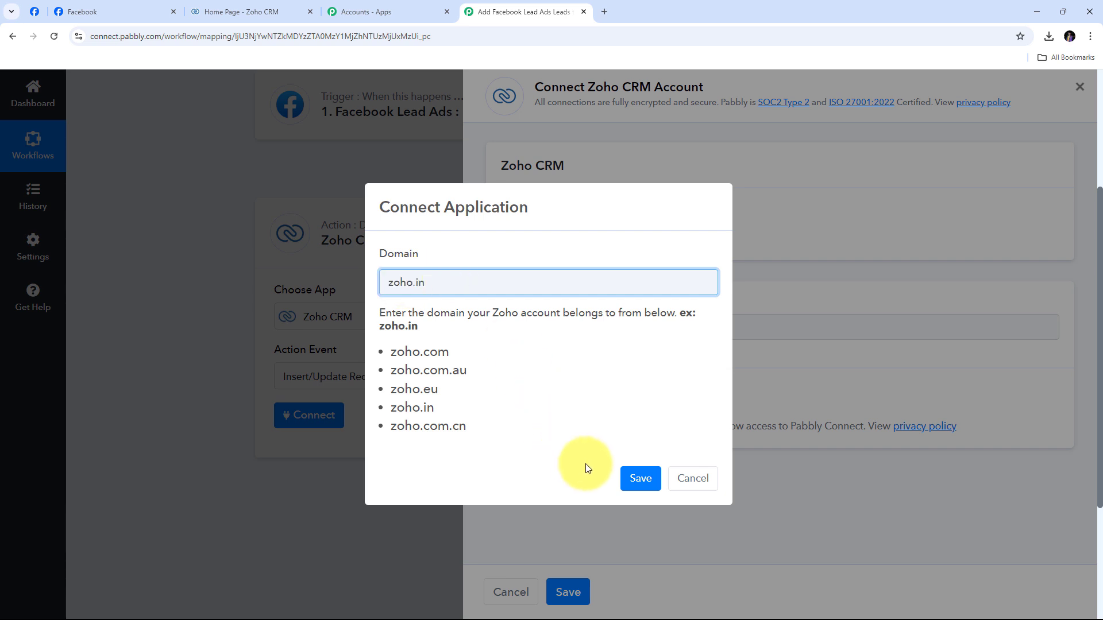
{"action": "left_click", "coordinate": [638, 482]}
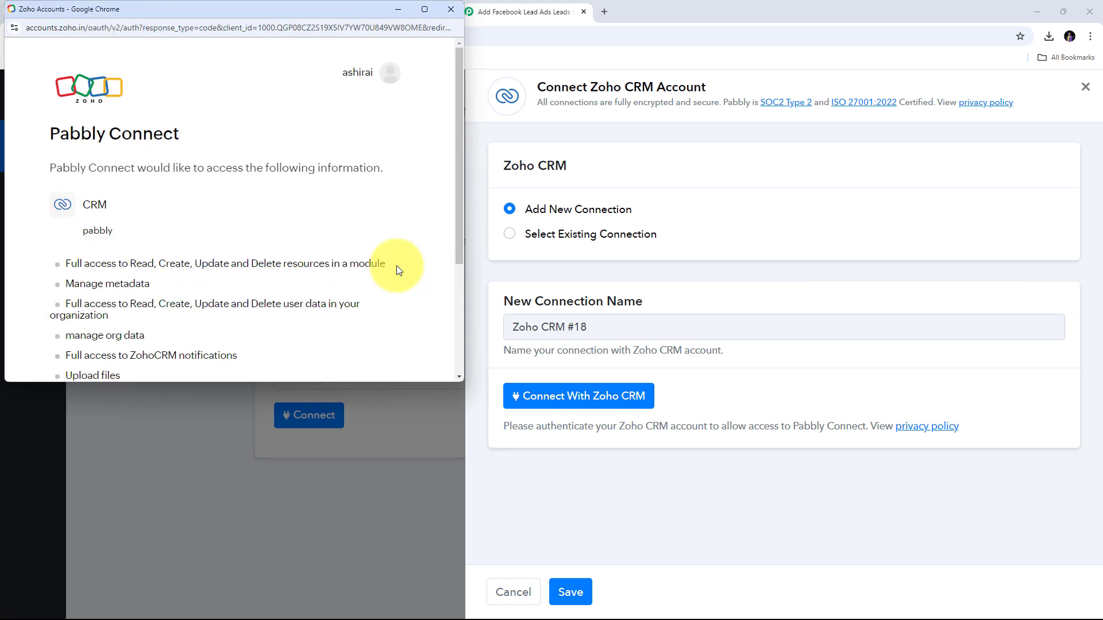
{"action": "scroll", "coordinate": [391, 181], "scroll_direction": "down", "scroll_amount": 3}
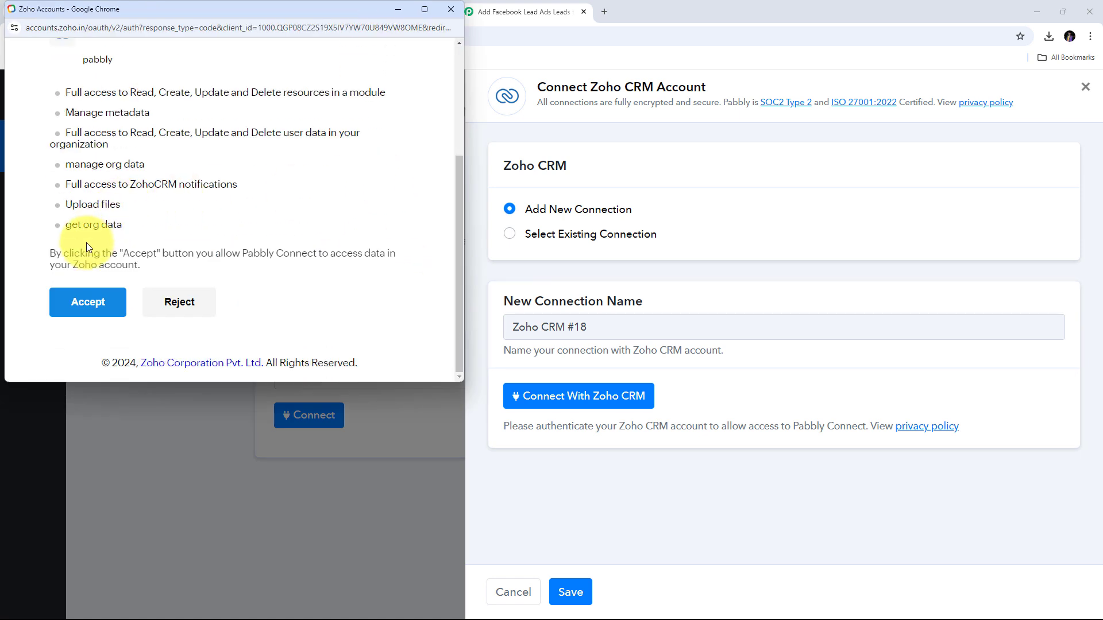
{"action": "left_click", "coordinate": [84, 309]}
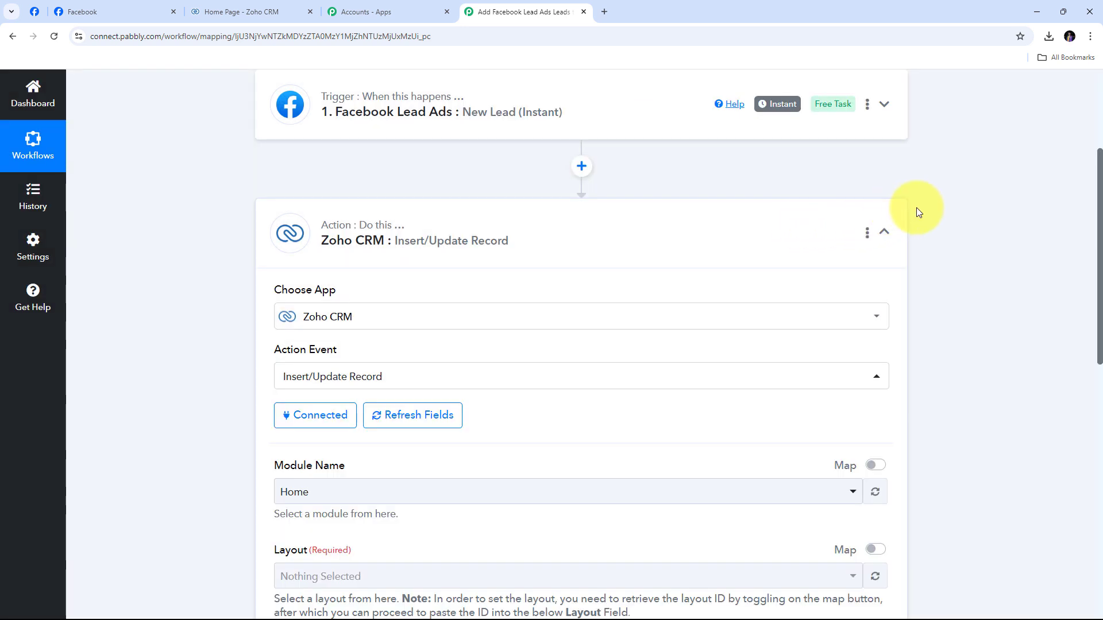
Choose Leads as the Zoho CRM module, keep the Standard layout, and review the lead fields
{"action": "scroll", "coordinate": [919, 208], "scroll_direction": "down", "scroll_amount": 2}
{"action": "scroll", "coordinate": [919, 212], "scroll_direction": "down", "scroll_amount": 2}
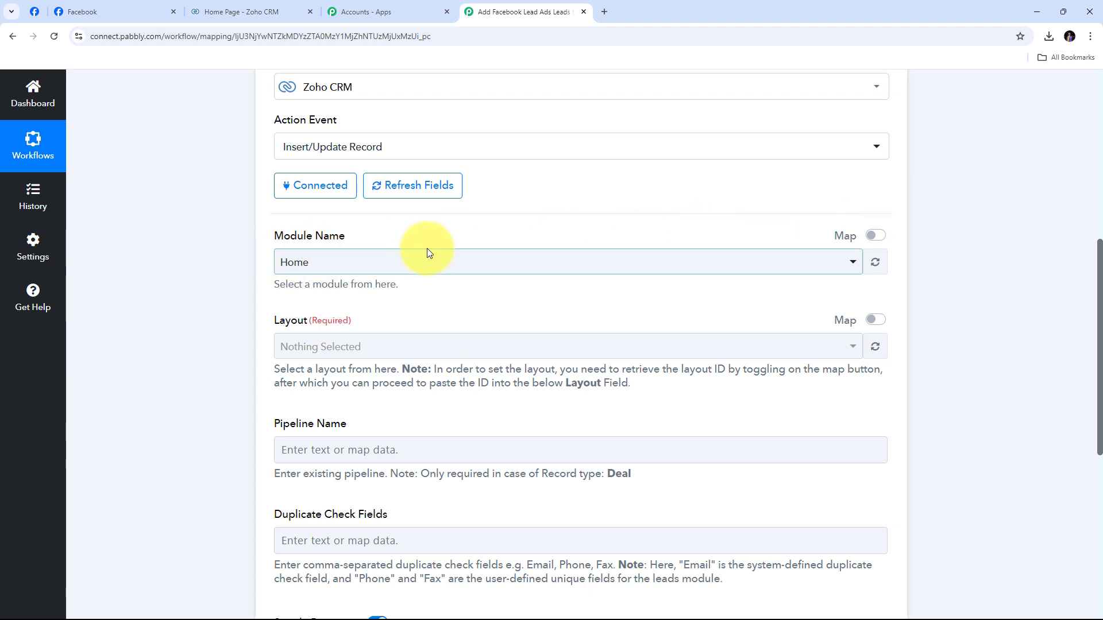
{"action": "left_click", "coordinate": [445, 268]}
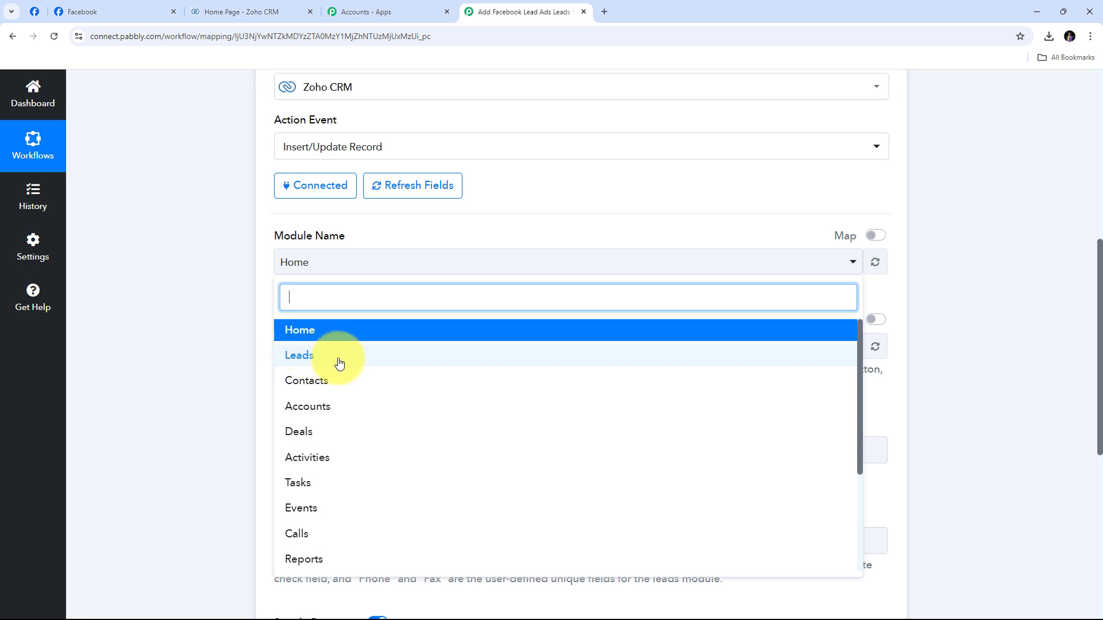
{"action": "left_click", "coordinate": [319, 361]}
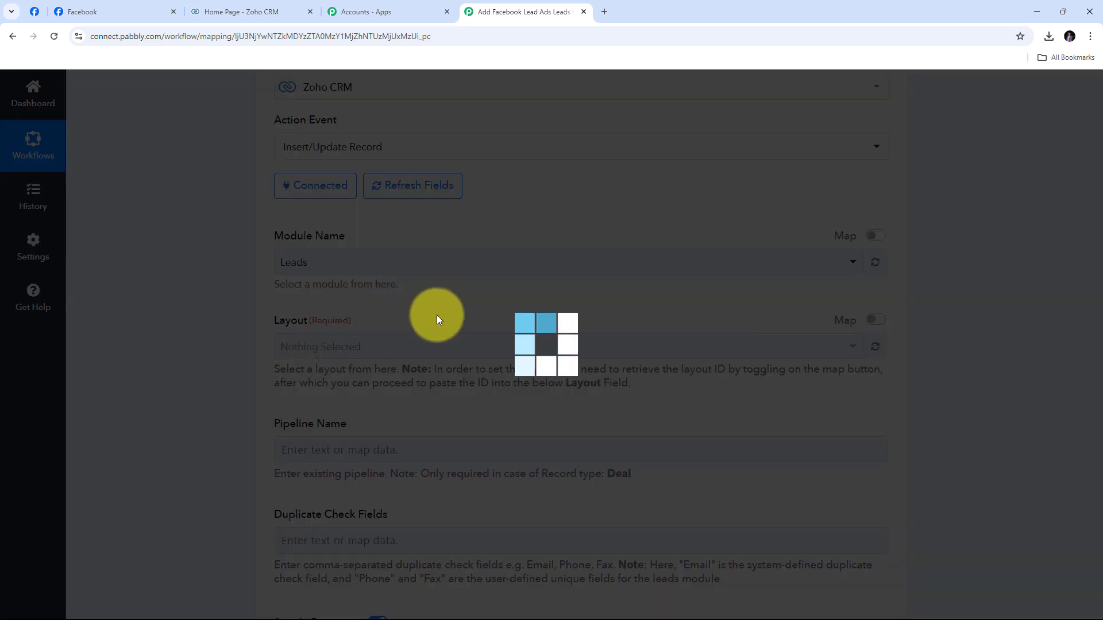
{"action": "scroll", "coordinate": [605, 293], "scroll_direction": "down", "scroll_amount": 3}
{"action": "scroll", "coordinate": [605, 292], "scroll_direction": "down", "scroll_amount": 5}
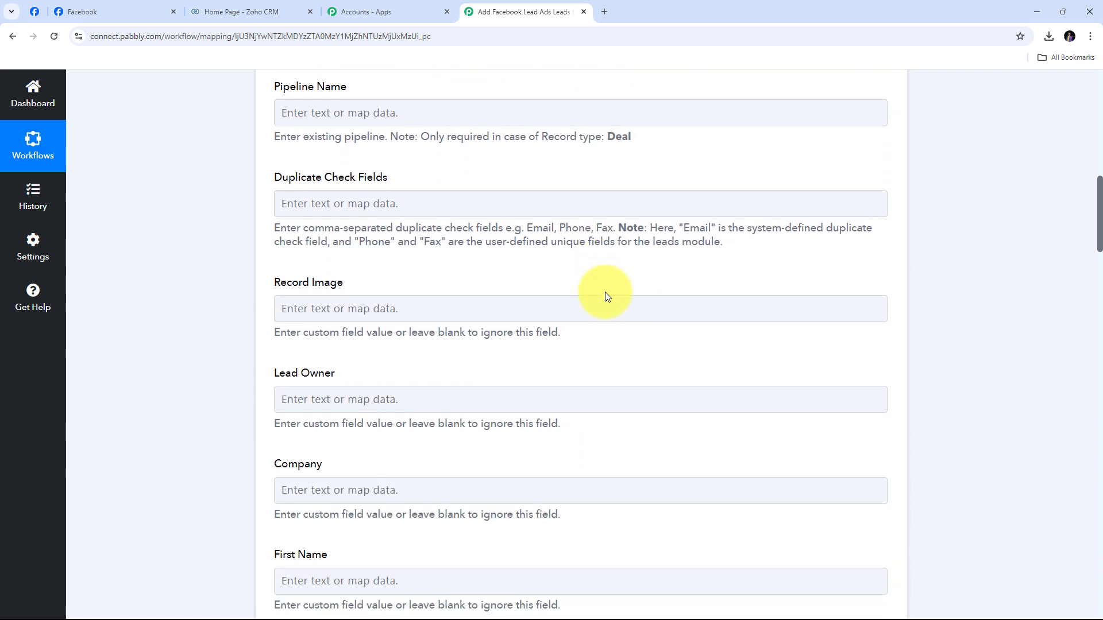
{"action": "scroll", "coordinate": [605, 292], "scroll_direction": "up", "scroll_amount": 7}
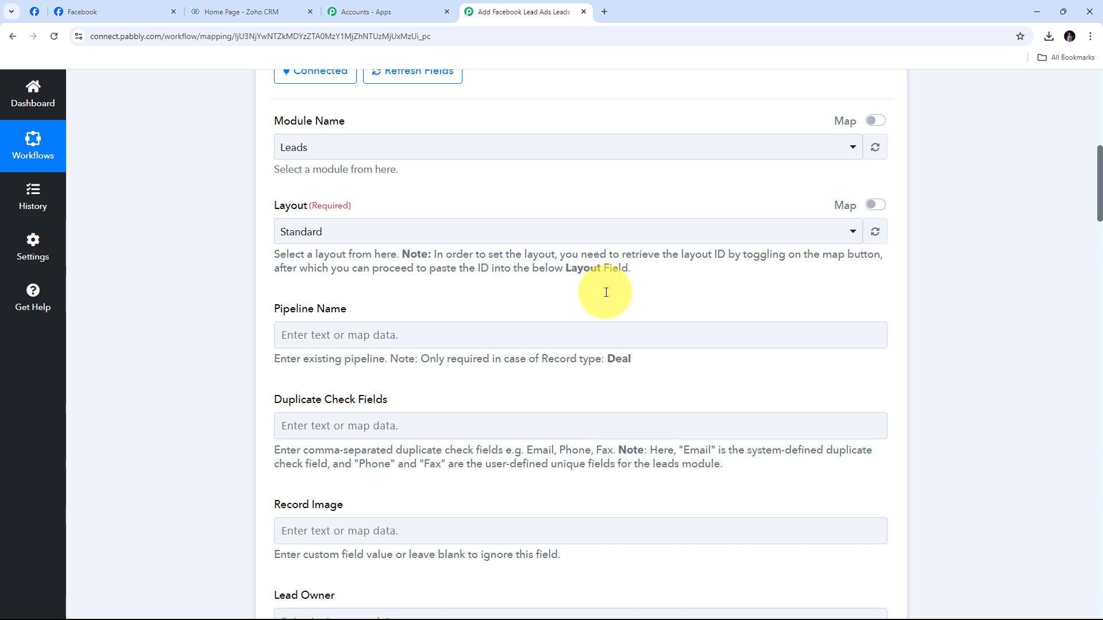
{"action": "scroll", "coordinate": [606, 293], "scroll_direction": "down", "scroll_amount": 4}
{"action": "scroll", "coordinate": [595, 323], "scroll_direction": "up", "scroll_amount": 3}
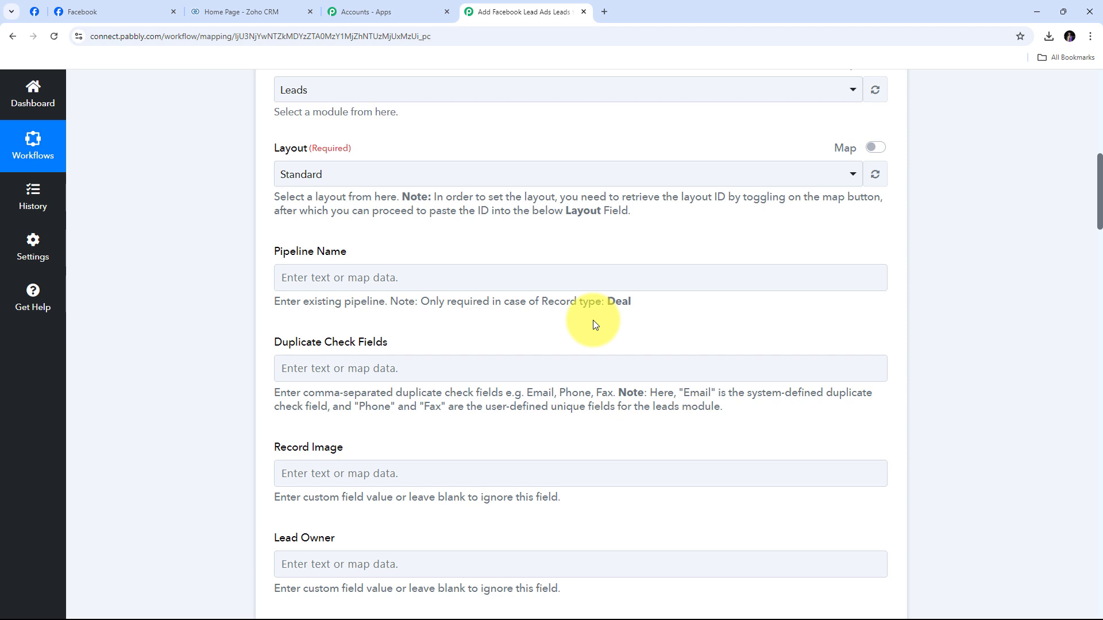
{"action": "scroll", "coordinate": [595, 325], "scroll_direction": "down", "scroll_amount": 3}
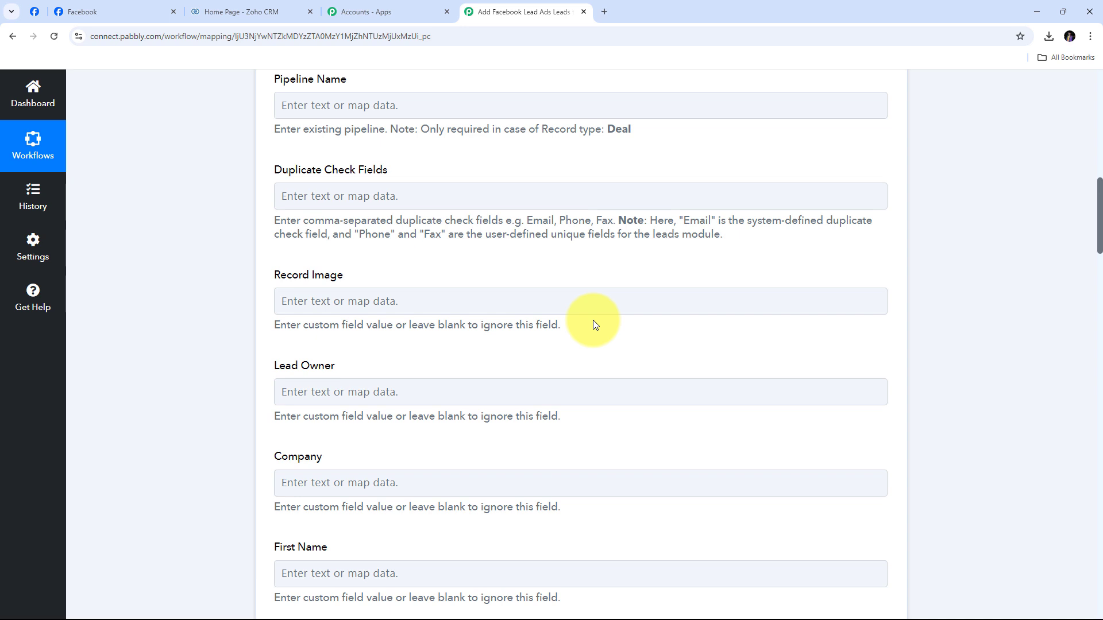
{"action": "scroll", "coordinate": [595, 324], "scroll_direction": "down", "scroll_amount": 2}
{"action": "scroll", "coordinate": [593, 325], "scroll_direction": "down", "scroll_amount": 1}
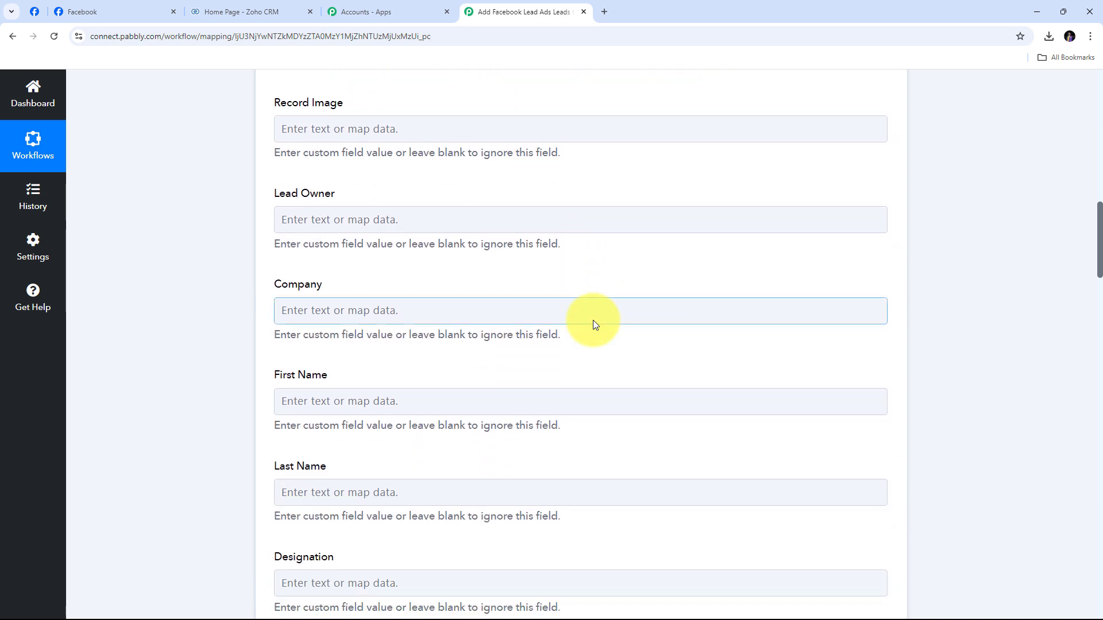
{"action": "scroll", "coordinate": [593, 320], "scroll_direction": "down", "scroll_amount": 2}
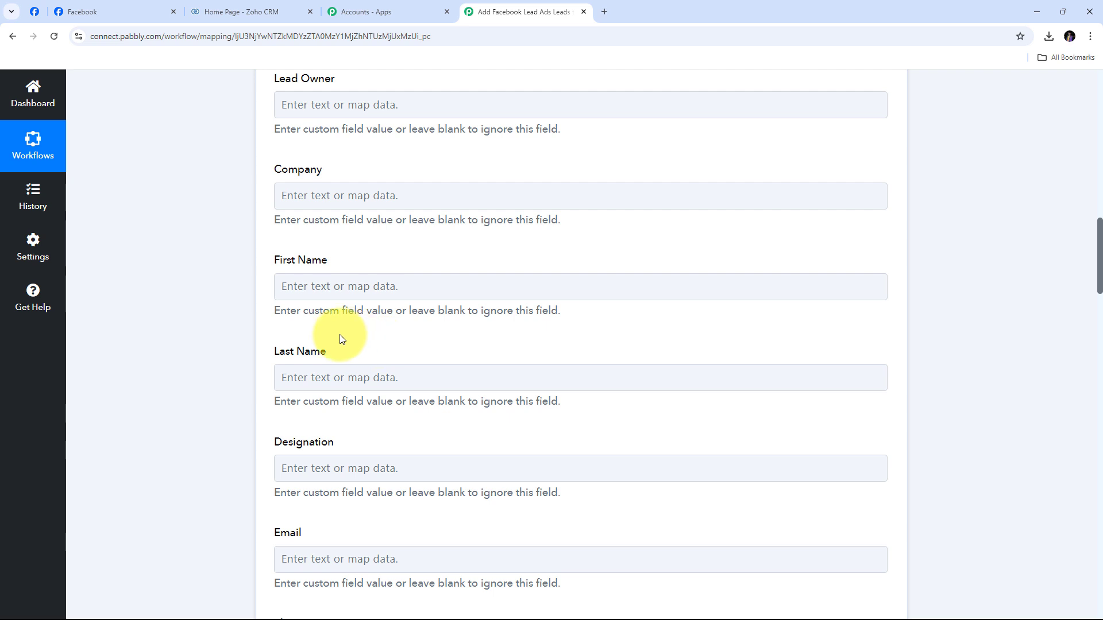
Map the Facebook lead's first and last name into Zoho's First Name and Last Name fields
{"action": "left_click", "coordinate": [301, 286]}
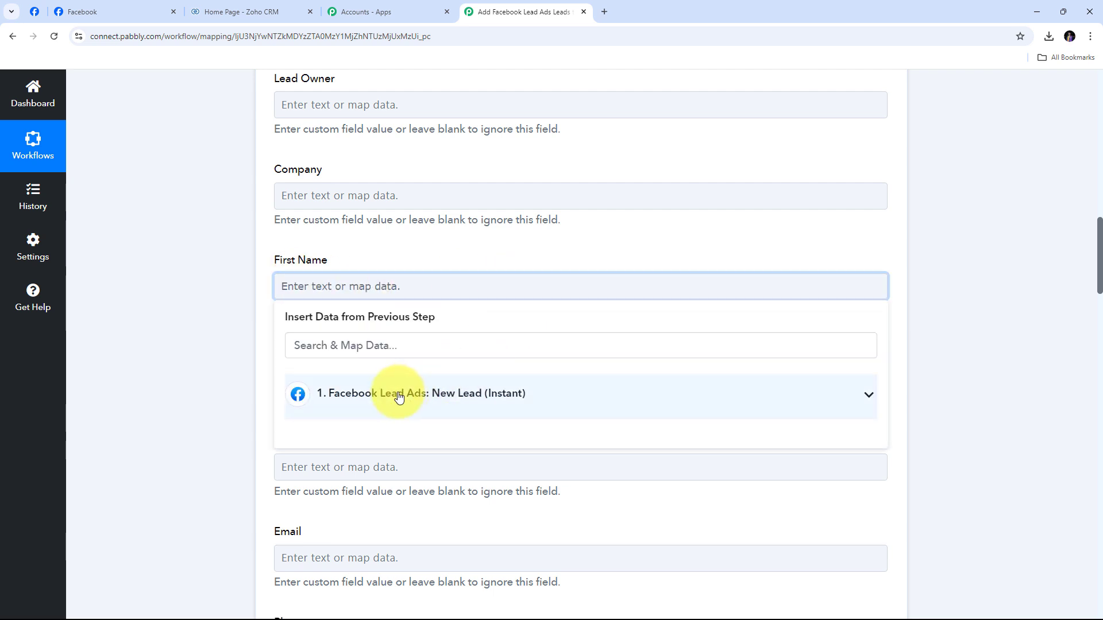
{"action": "left_click", "coordinate": [517, 406]}
{"action": "scroll", "coordinate": [574, 345], "scroll_direction": "down", "scroll_amount": 1}
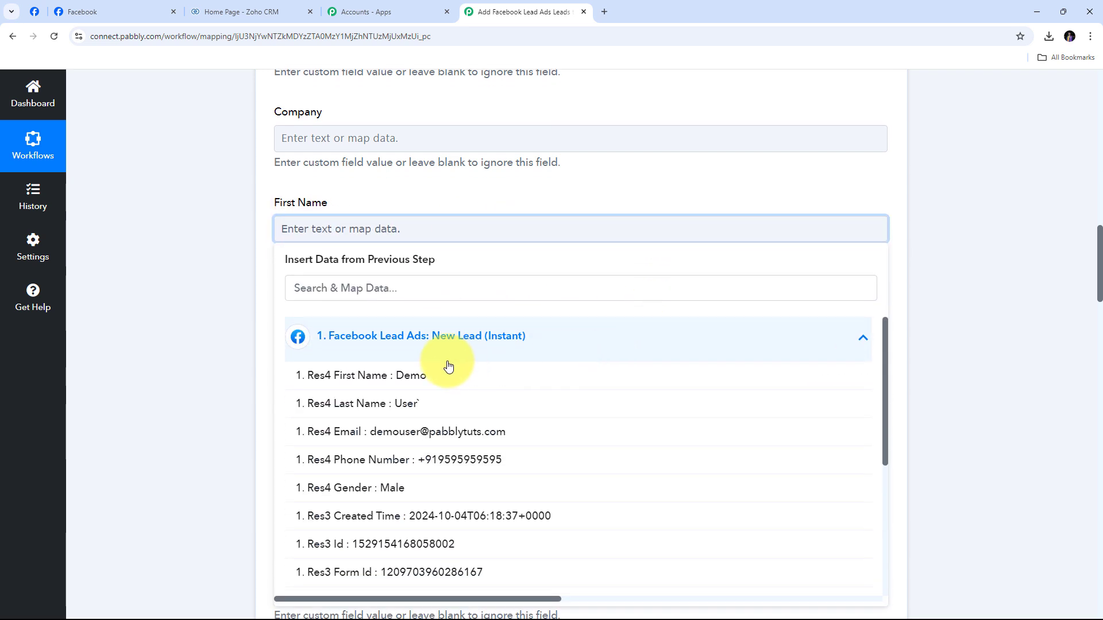
{"action": "left_click", "coordinate": [409, 379]}
{"action": "left_click", "coordinate": [175, 236]}
{"action": "scroll", "coordinate": [424, 204], "scroll_direction": "up", "scroll_amount": 1}
{"action": "scroll", "coordinate": [357, 313], "scroll_direction": "down", "scroll_amount": 1}
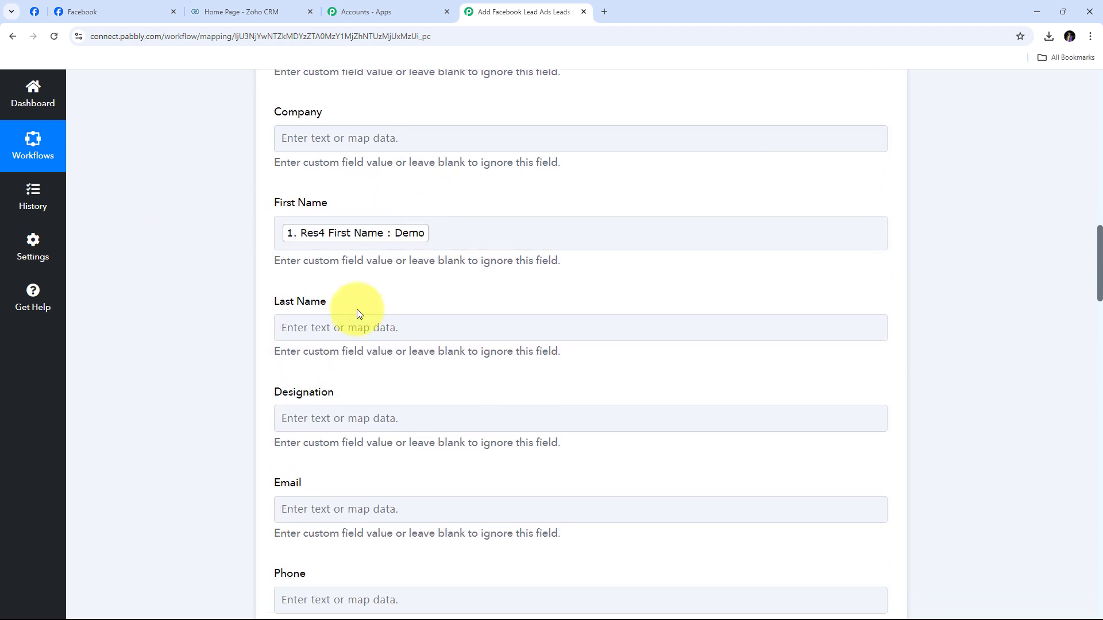
{"action": "scroll", "coordinate": [428, 273], "scroll_direction": "down", "scroll_amount": 2}
{"action": "left_click", "coordinate": [350, 216]}
{"action": "left_click", "coordinate": [530, 241]}
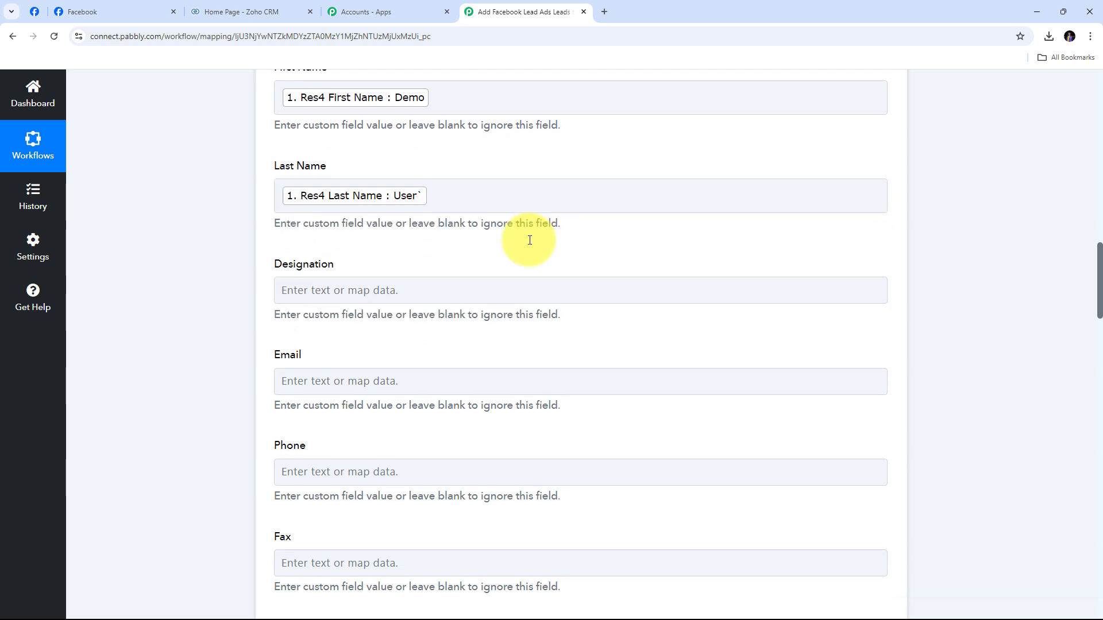
{"action": "scroll", "coordinate": [529, 241], "scroll_direction": "down", "scroll_amount": 3}
Map the Facebook lead's email and phone number into Zoho's Email and Phone fields
{"action": "left_click", "coordinate": [528, 240]}
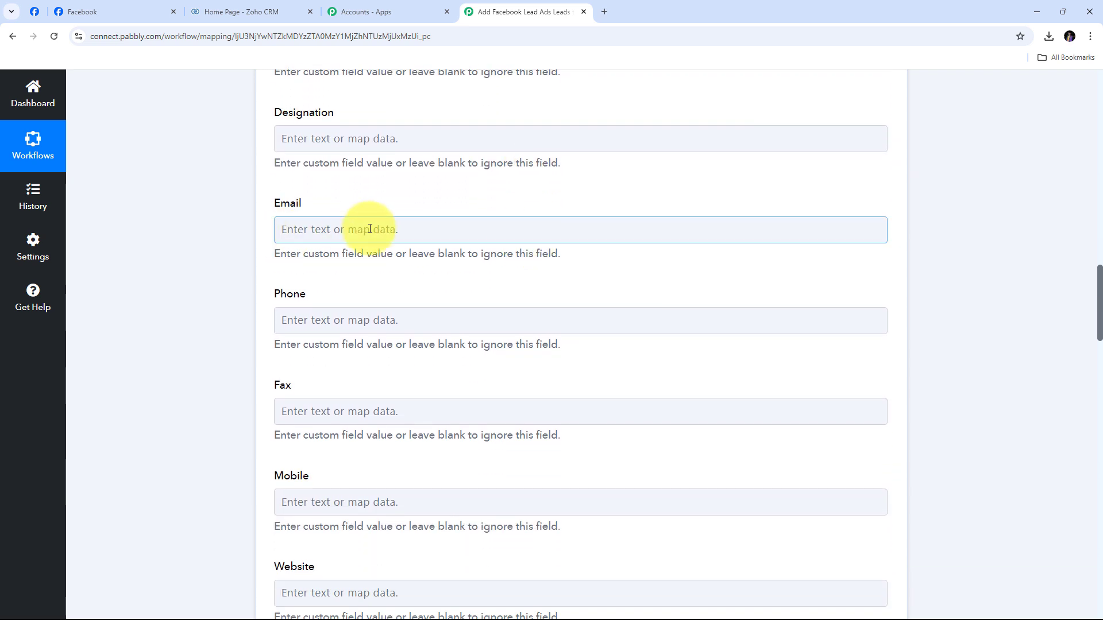
{"action": "left_click", "coordinate": [345, 229]}
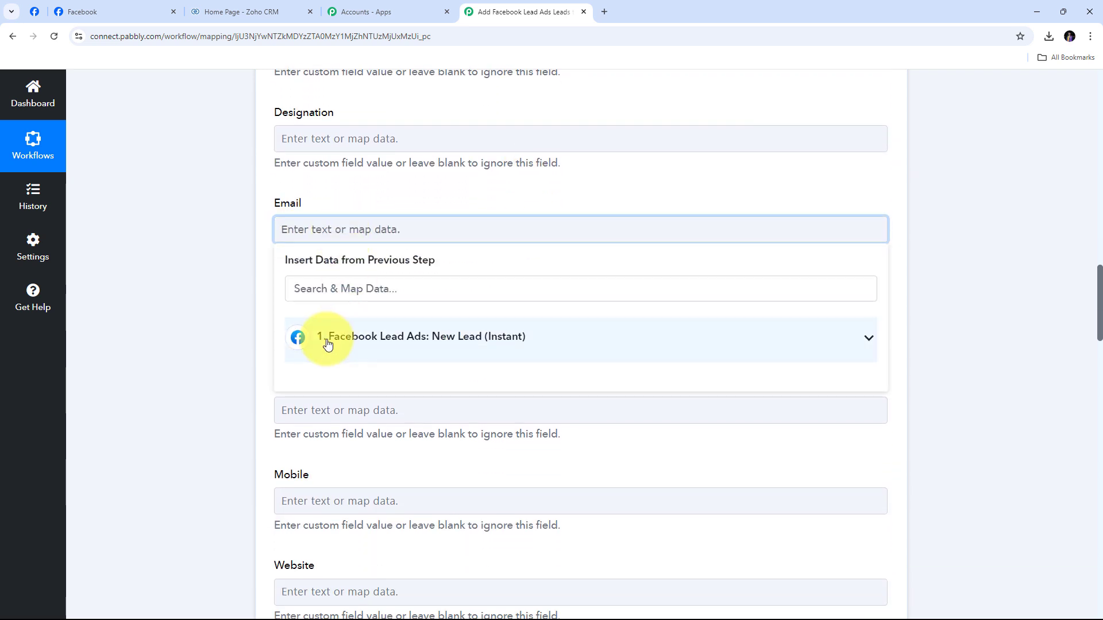
{"action": "left_click", "coordinate": [412, 337]}
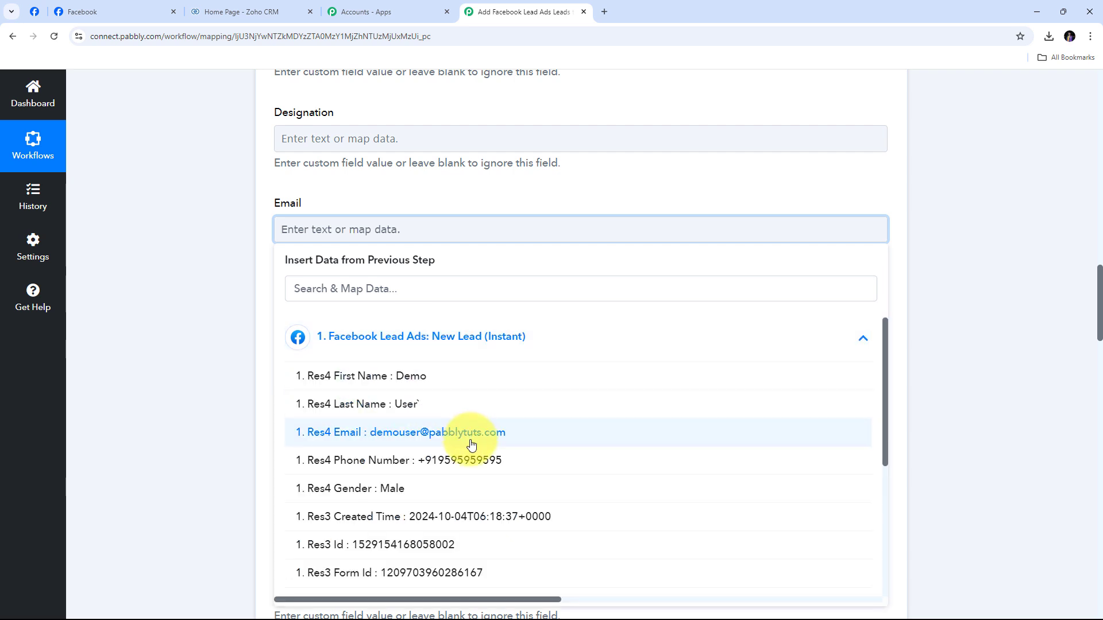
{"action": "left_click", "coordinate": [425, 440]}
{"action": "left_click", "coordinate": [160, 271]}
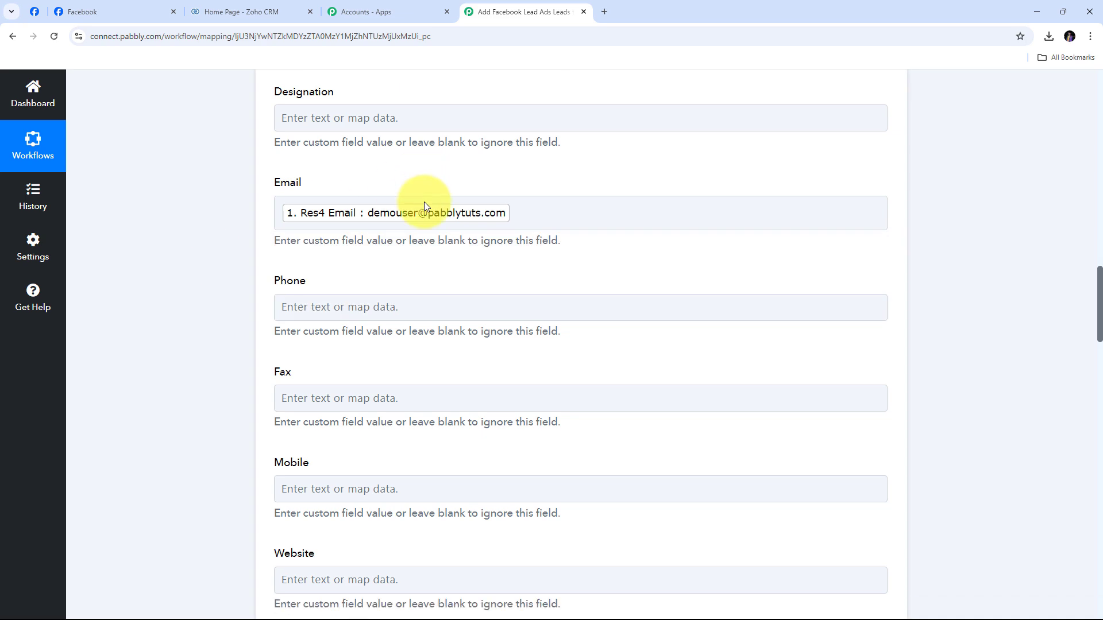
{"action": "scroll", "coordinate": [344, 207], "scroll_direction": "down", "scroll_amount": 2}
{"action": "left_click", "coordinate": [305, 213]}
{"action": "left_click", "coordinate": [486, 325]}
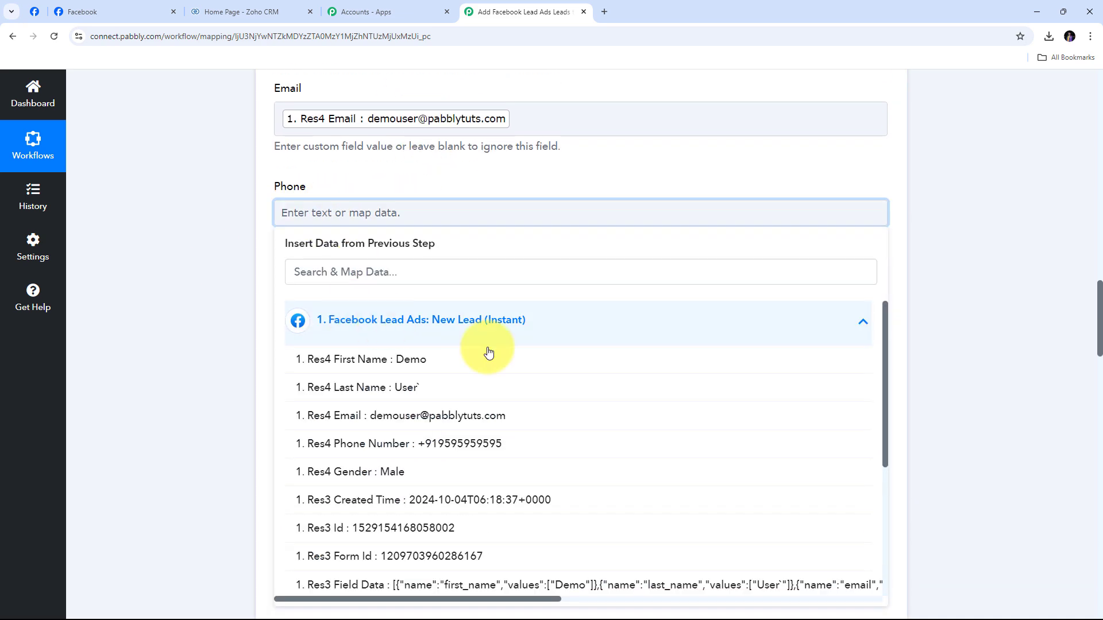
{"action": "left_click", "coordinate": [406, 380]}
{"action": "scroll", "coordinate": [546, 249], "scroll_direction": "down", "scroll_amount": 6}
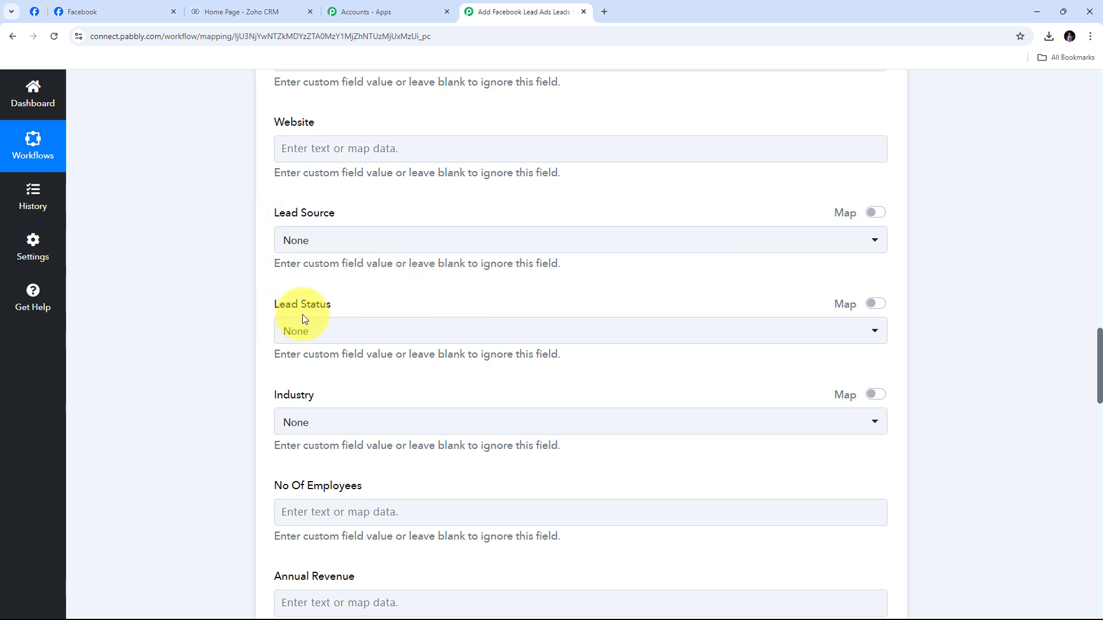
Set Lead Status to Not Contacted, leaving Country and Description empty
{"action": "left_click", "coordinate": [418, 340]}
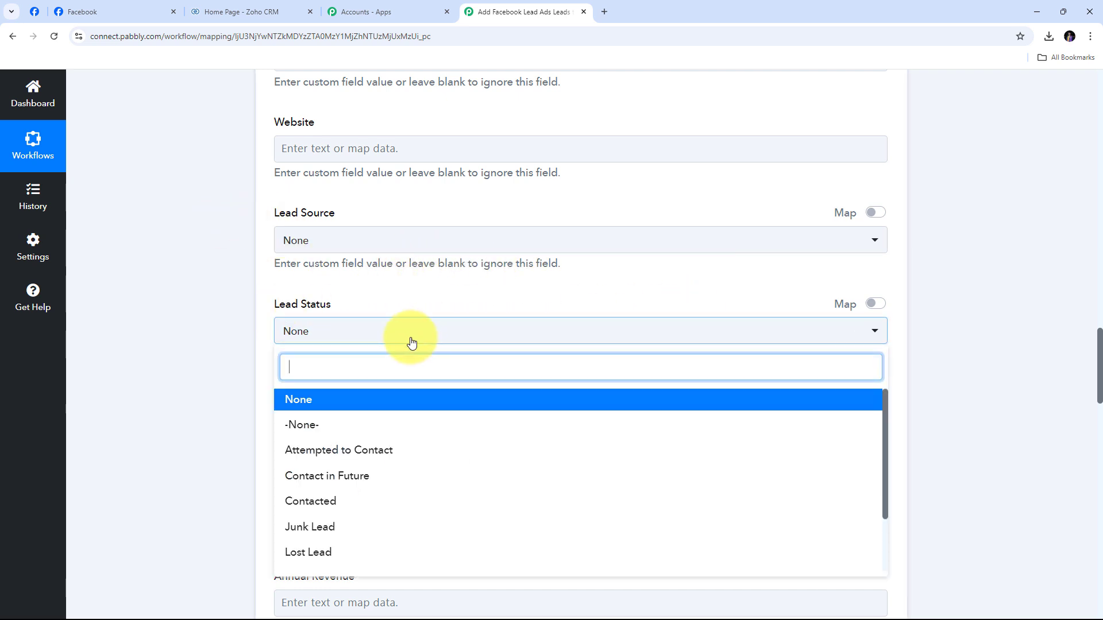
{"action": "scroll", "coordinate": [422, 497], "scroll_direction": "down", "scroll_amount": 2}
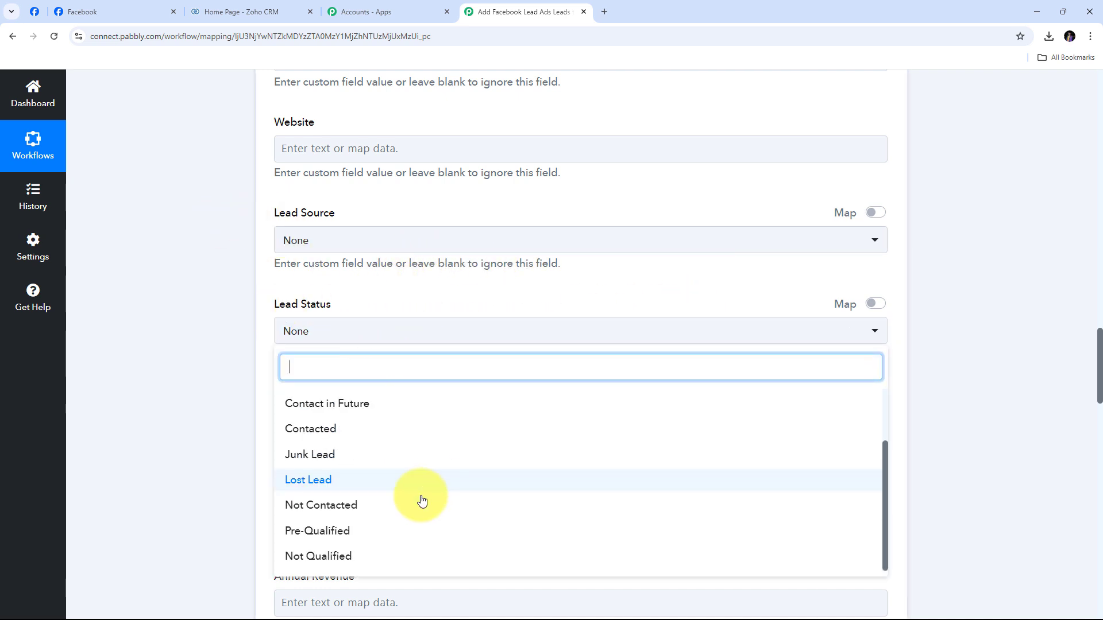
{"action": "left_click", "coordinate": [324, 507]}
{"action": "scroll", "coordinate": [330, 423], "scroll_direction": "up", "scroll_amount": 2}
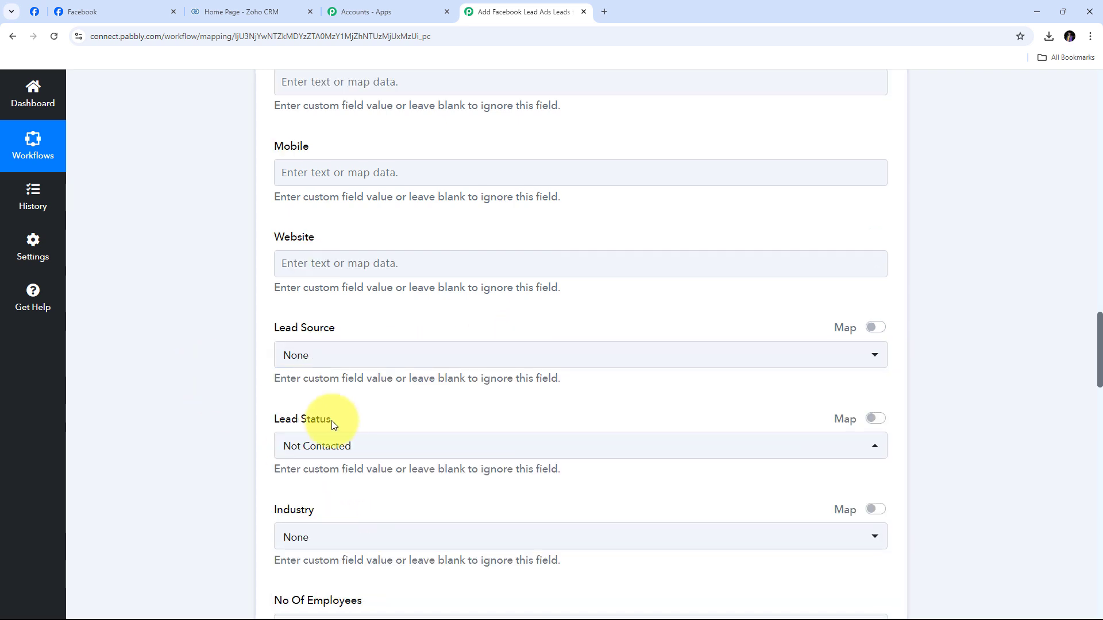
{"action": "scroll", "coordinate": [573, 405], "scroll_direction": "up", "scroll_amount": 5}
{"action": "scroll", "coordinate": [572, 406], "scroll_direction": "up", "scroll_amount": 2}
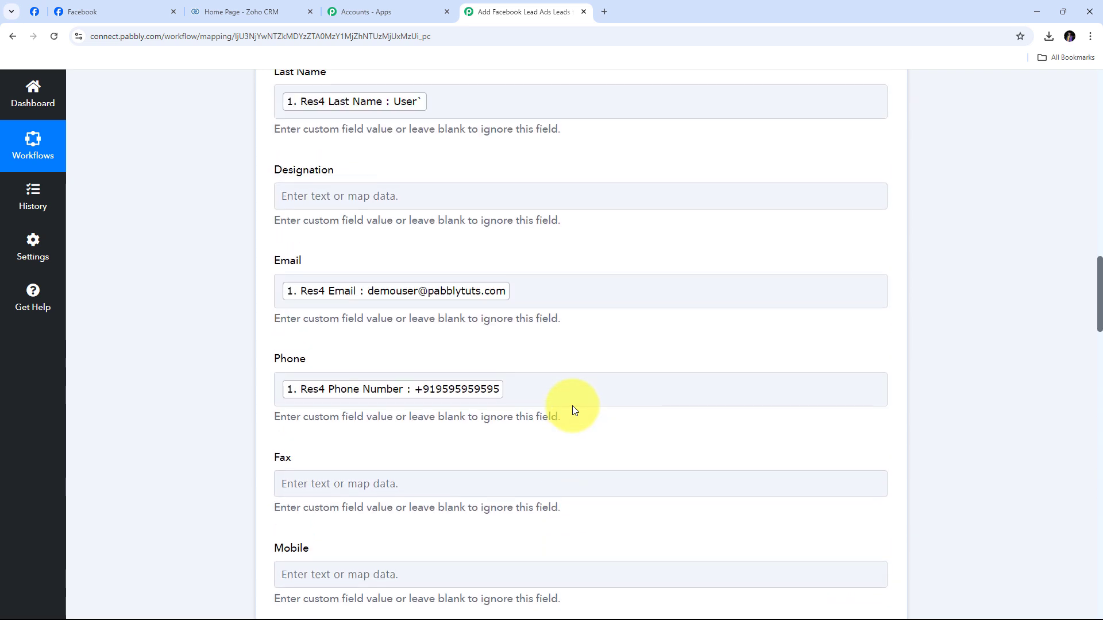
{"action": "scroll", "coordinate": [602, 354], "scroll_direction": "down", "scroll_amount": 1}
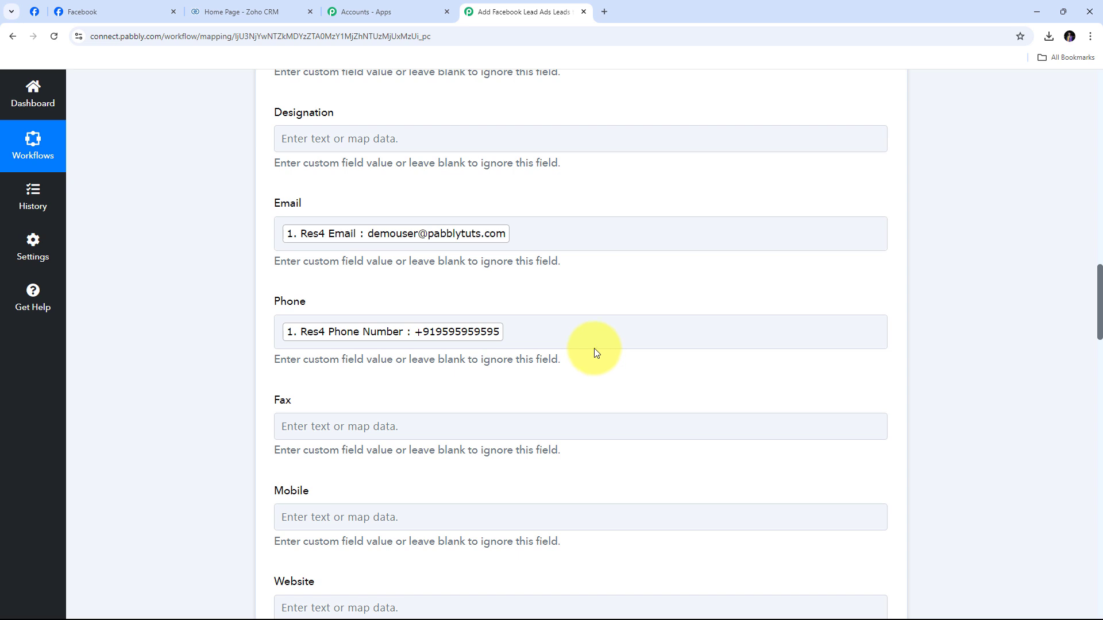
{"action": "scroll", "coordinate": [647, 267], "scroll_direction": "down", "scroll_amount": 20}
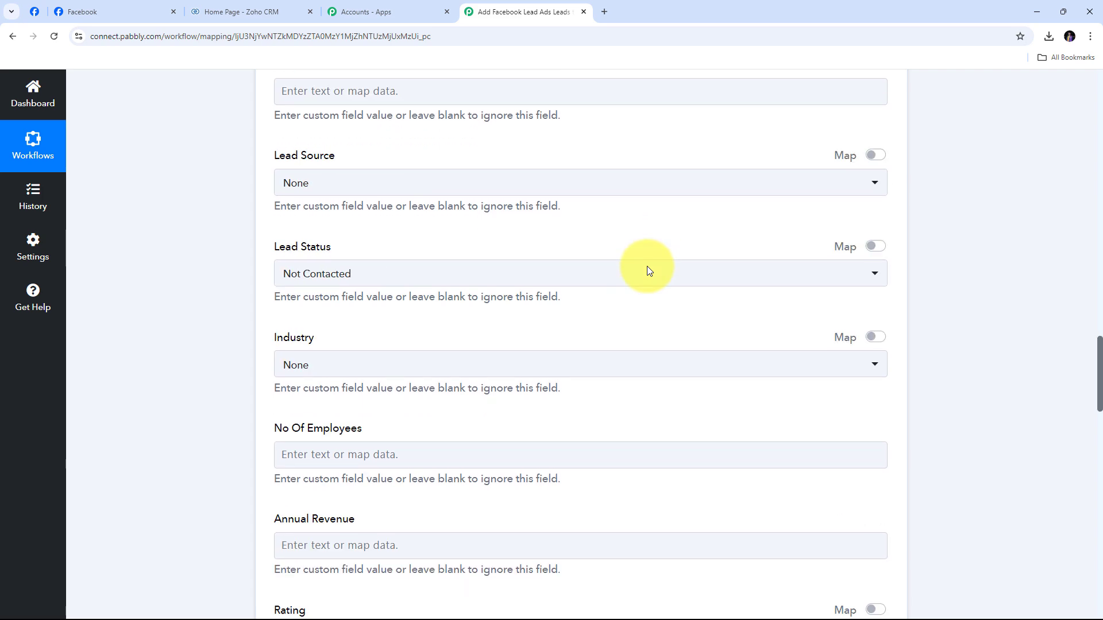
{"action": "scroll", "coordinate": [647, 267], "scroll_direction": "down", "scroll_amount": 9}
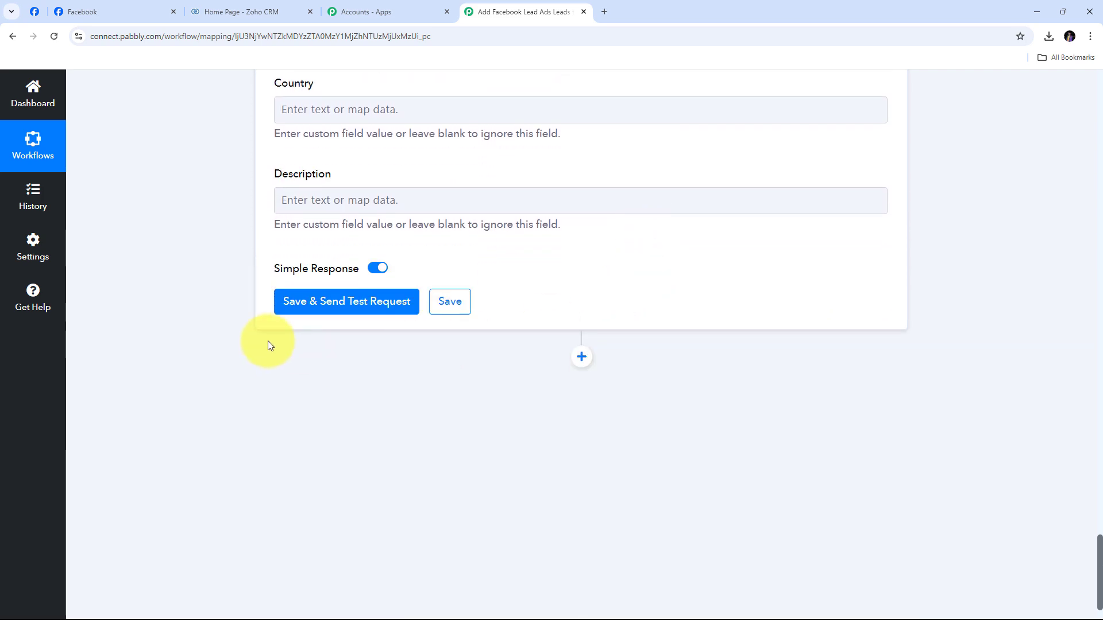
Save and send a test request to Zoho CRM, then review the returned lead details and Not Contacted status
{"action": "left_click", "coordinate": [343, 310]}
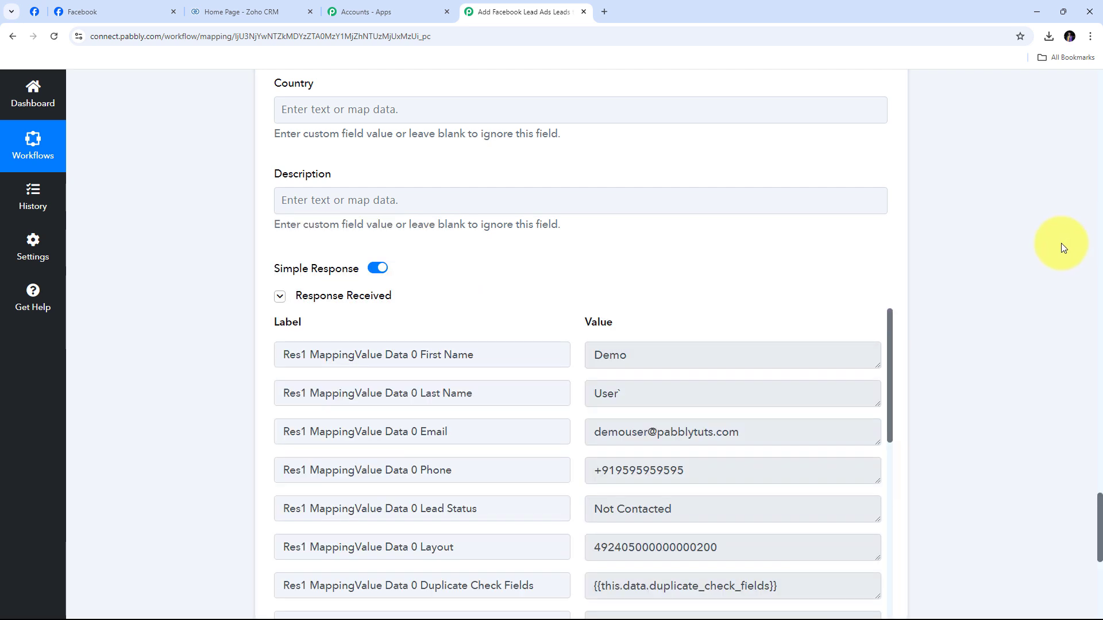
{"action": "scroll", "coordinate": [1057, 243], "scroll_direction": "down", "scroll_amount": 2}
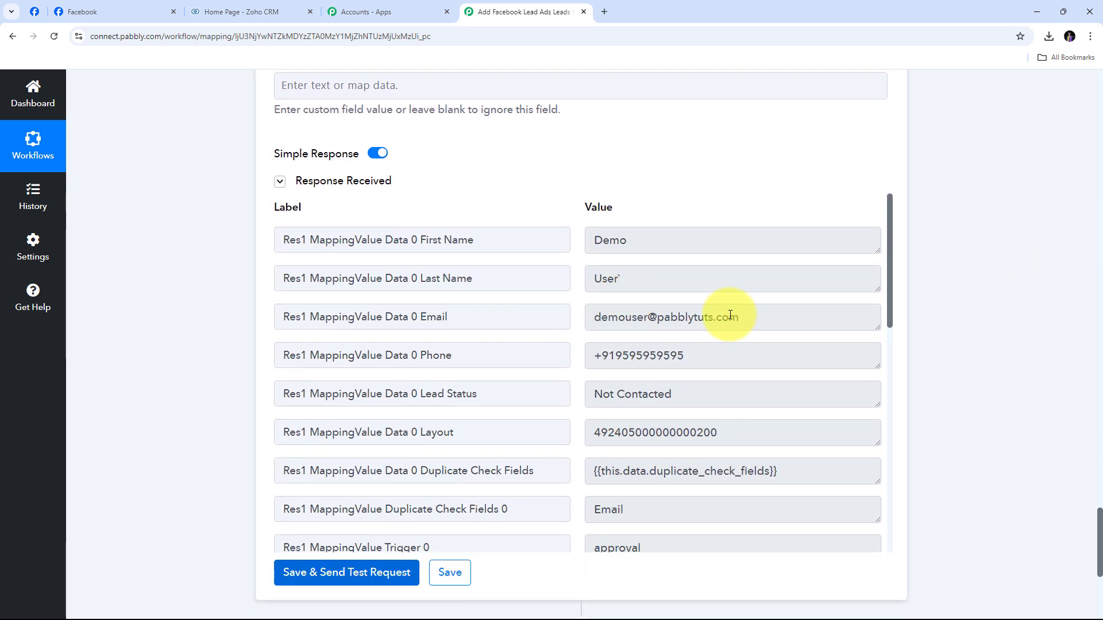
{"action": "scroll", "coordinate": [730, 316], "scroll_direction": "down", "scroll_amount": 1}
{"action": "scroll", "coordinate": [730, 317], "scroll_direction": "up", "scroll_amount": 1}
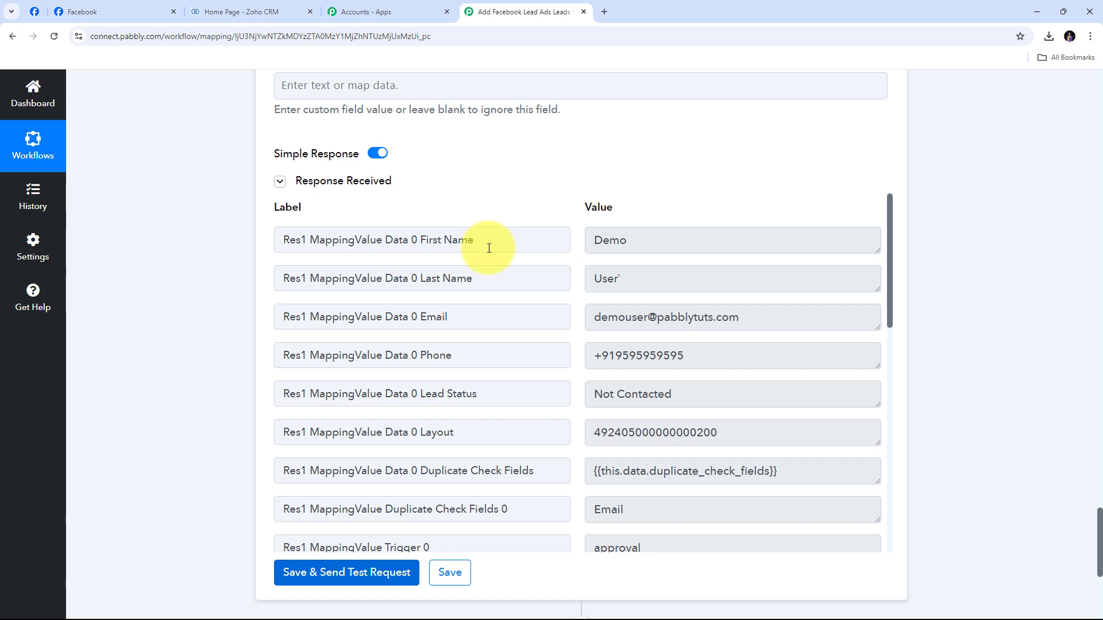
Check the Zoho CRM Leads list for the test lead, then return to the Lead Ads Testing Tool
{"action": "left_click", "coordinate": [233, 11]}
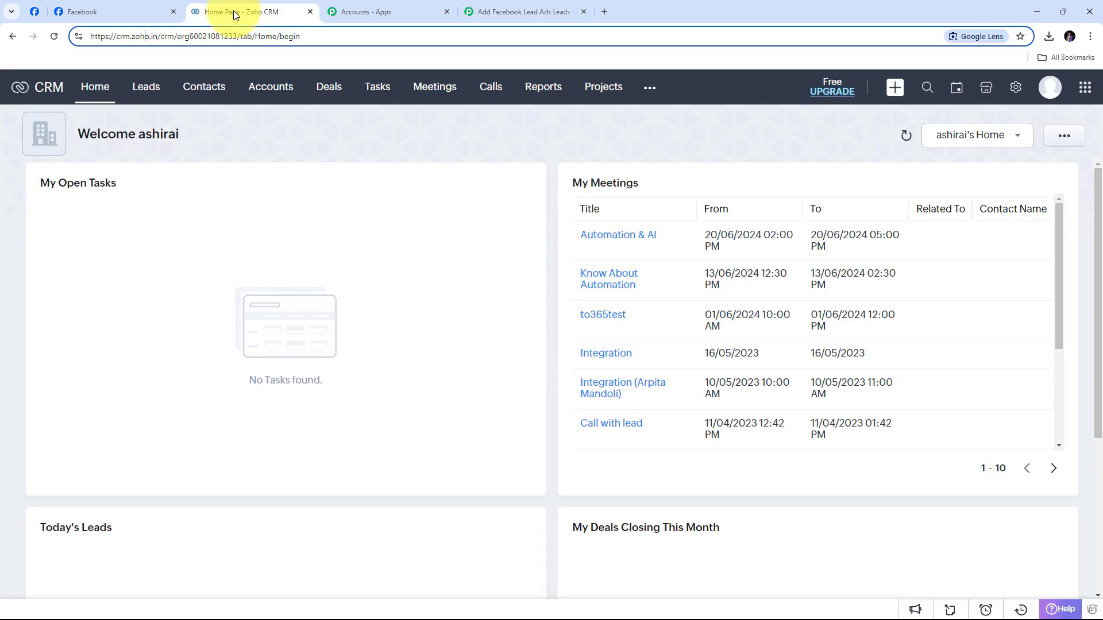
{"action": "left_click", "coordinate": [146, 88]}
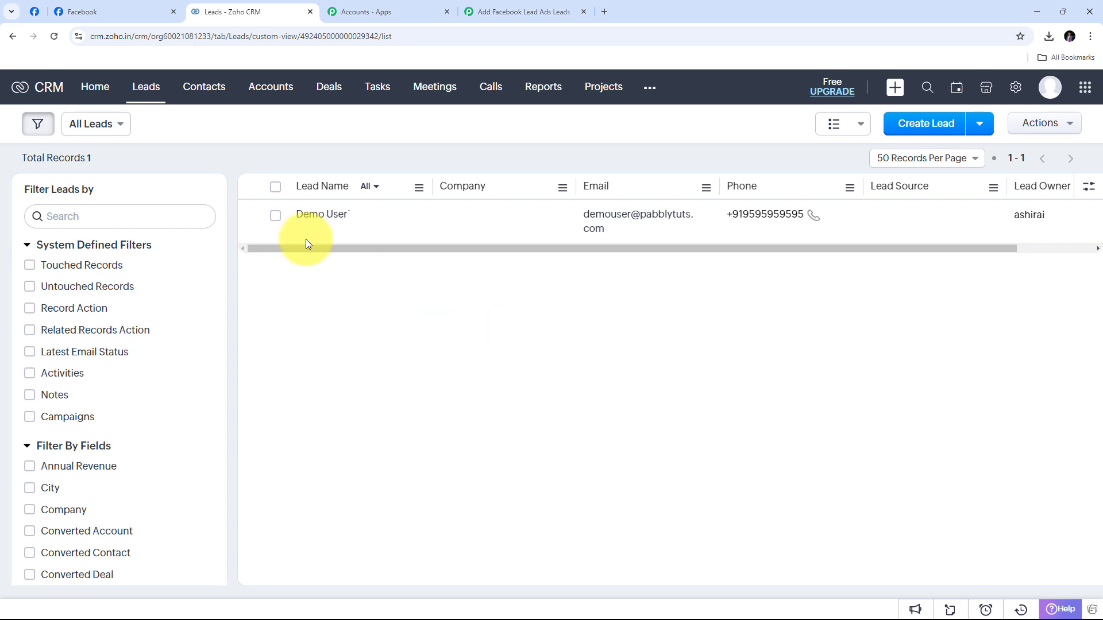
{"action": "left_click", "coordinate": [33, 15]}
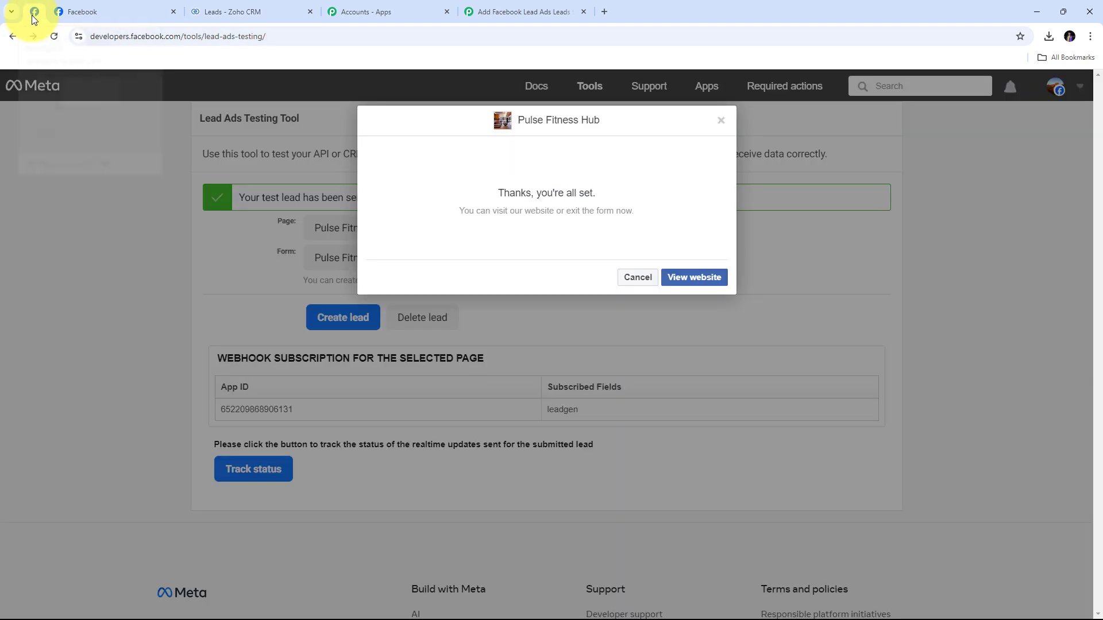
Delete the previous test lead and open the lead form preview
{"action": "left_click", "coordinate": [721, 121]}
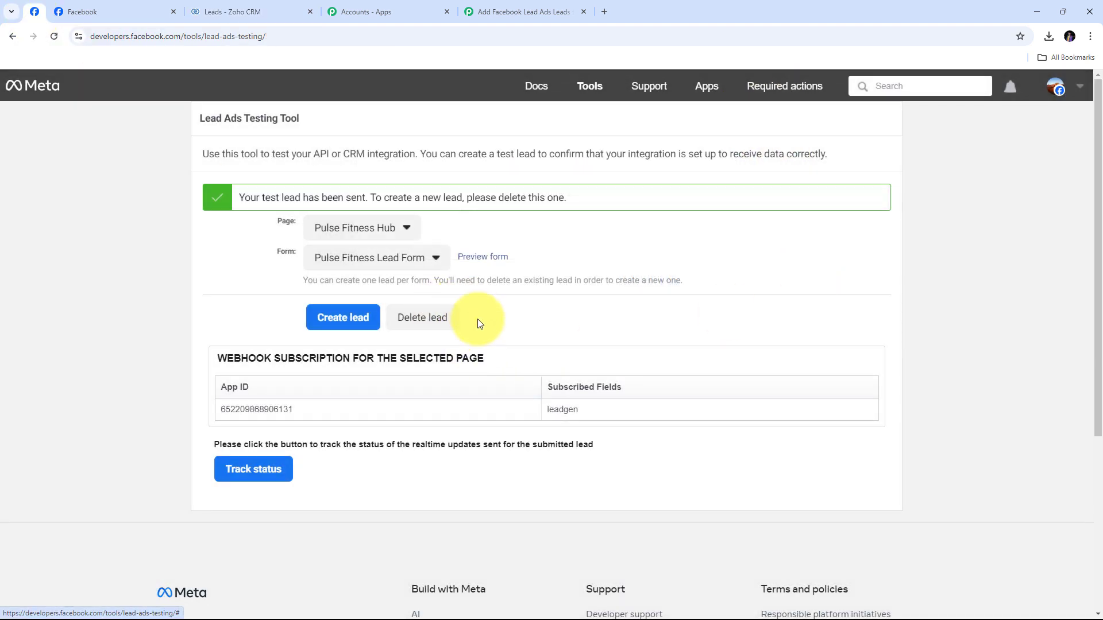
{"action": "left_click", "coordinate": [426, 319]}
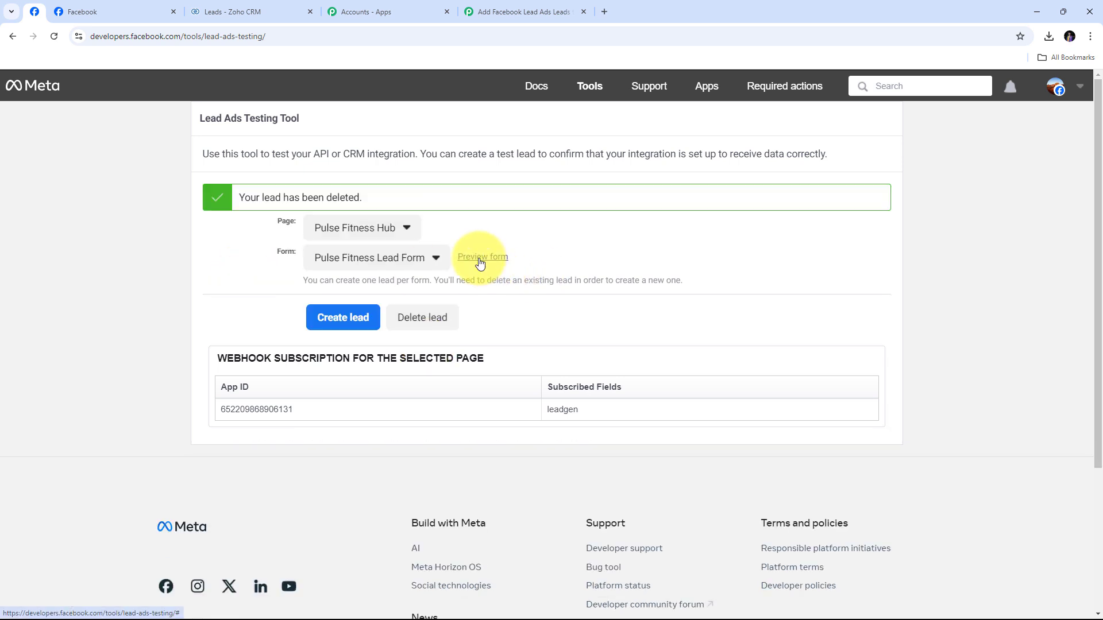
{"action": "left_click", "coordinate": [481, 262]}
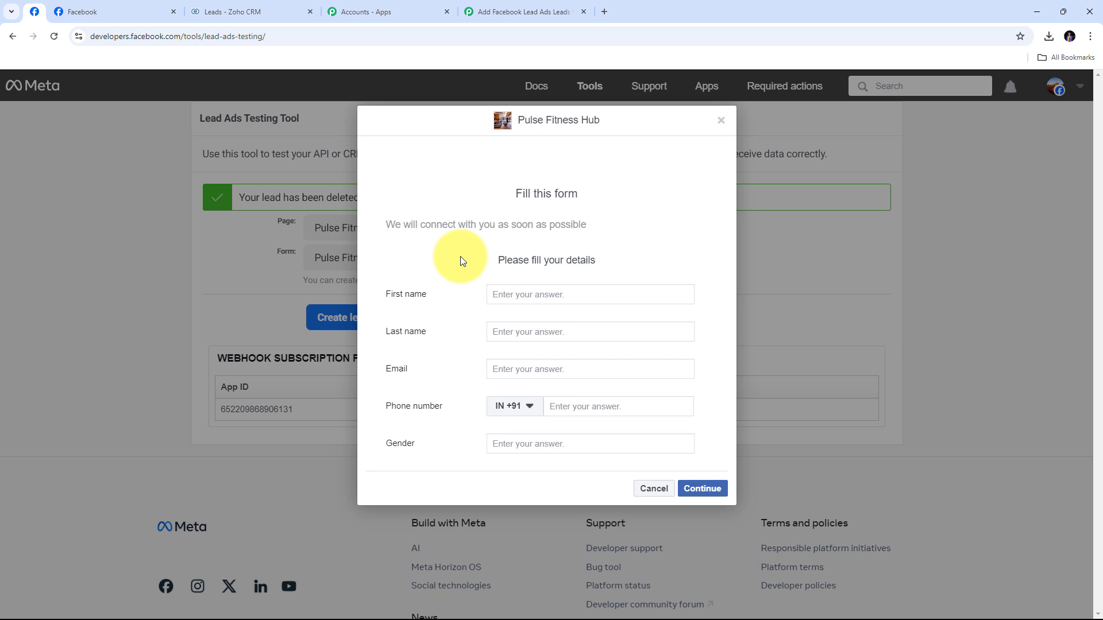
Fill in the test lead's first and last name, email, phone and gender Male, then submit it
{"action": "left_click", "coordinate": [511, 297]}
{"action": "type", "text": "Test"}
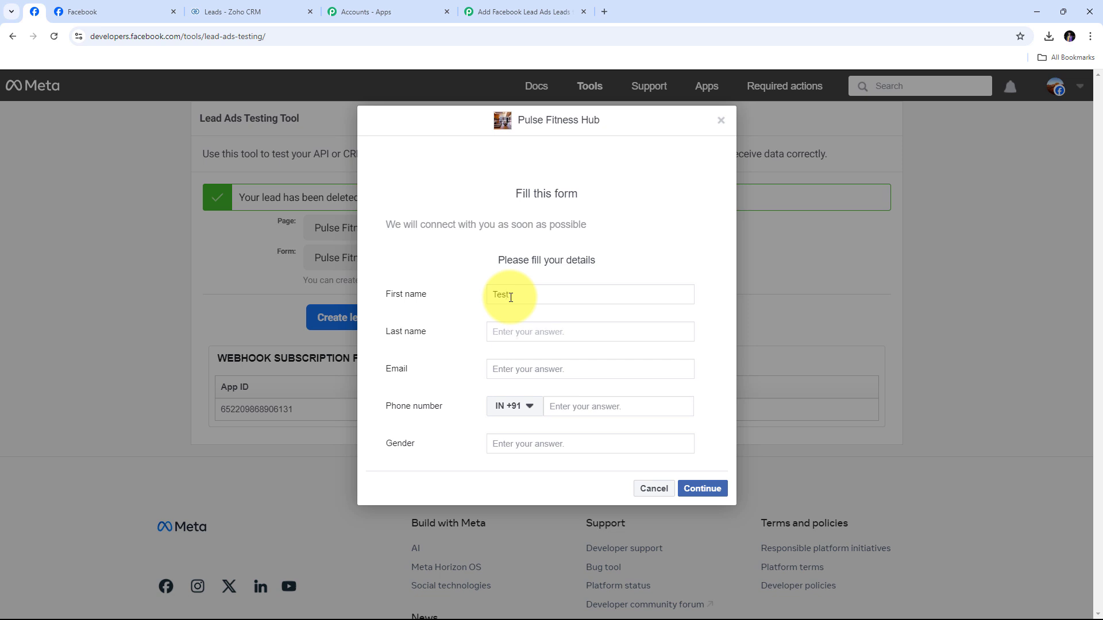
{"action": "key", "text": "Tab"}
{"action": "type", "text": "User"}
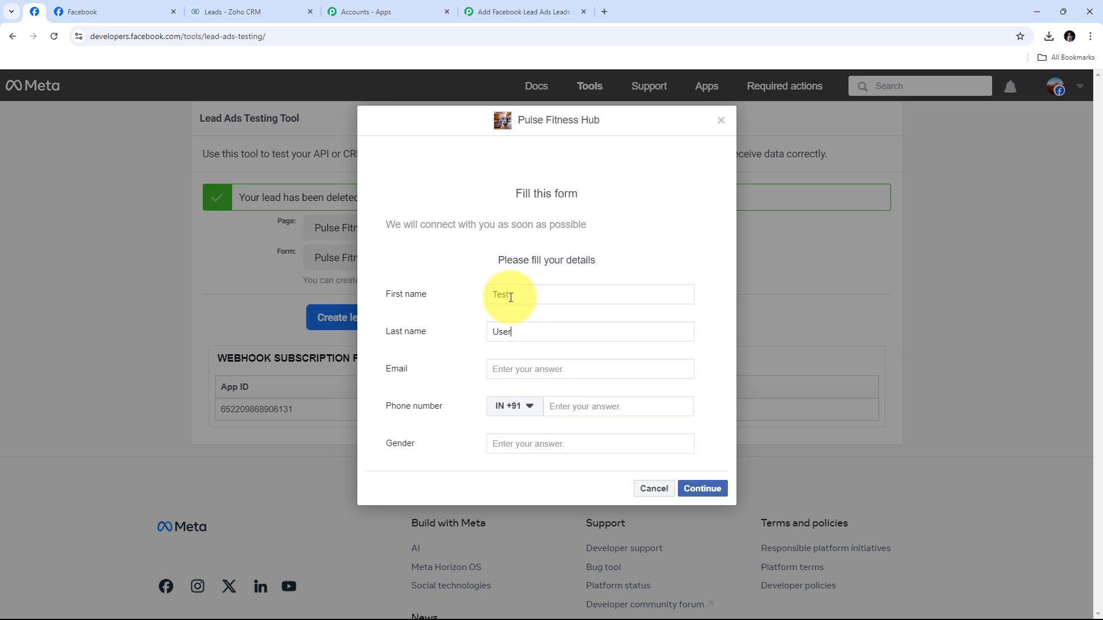
{"action": "key", "text": "Tab"}
{"action": "left_click", "coordinate": [566, 408]}
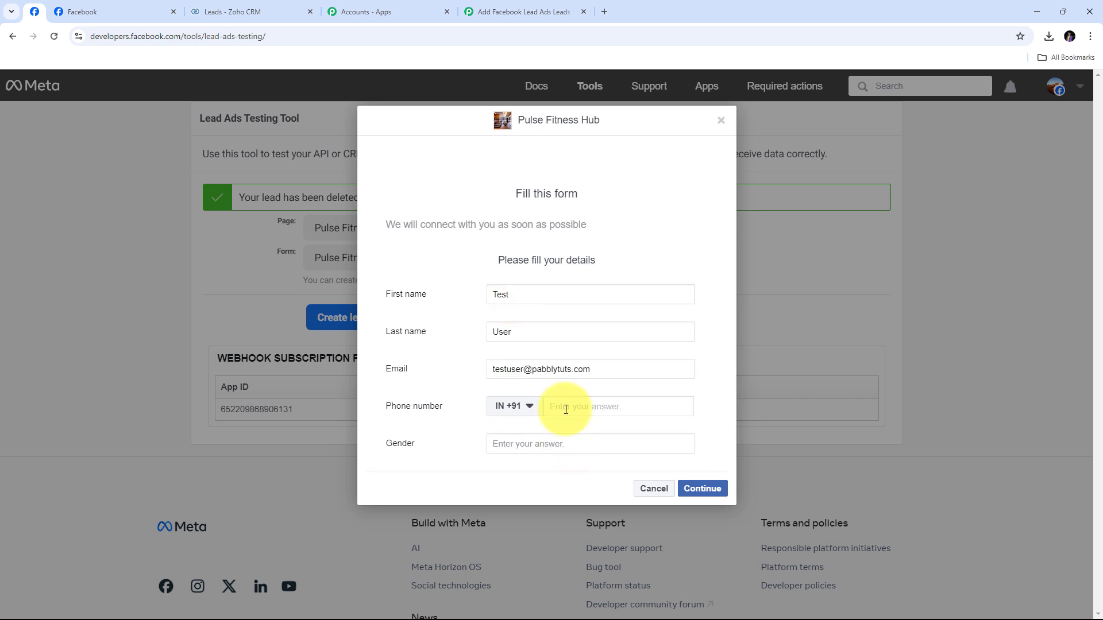
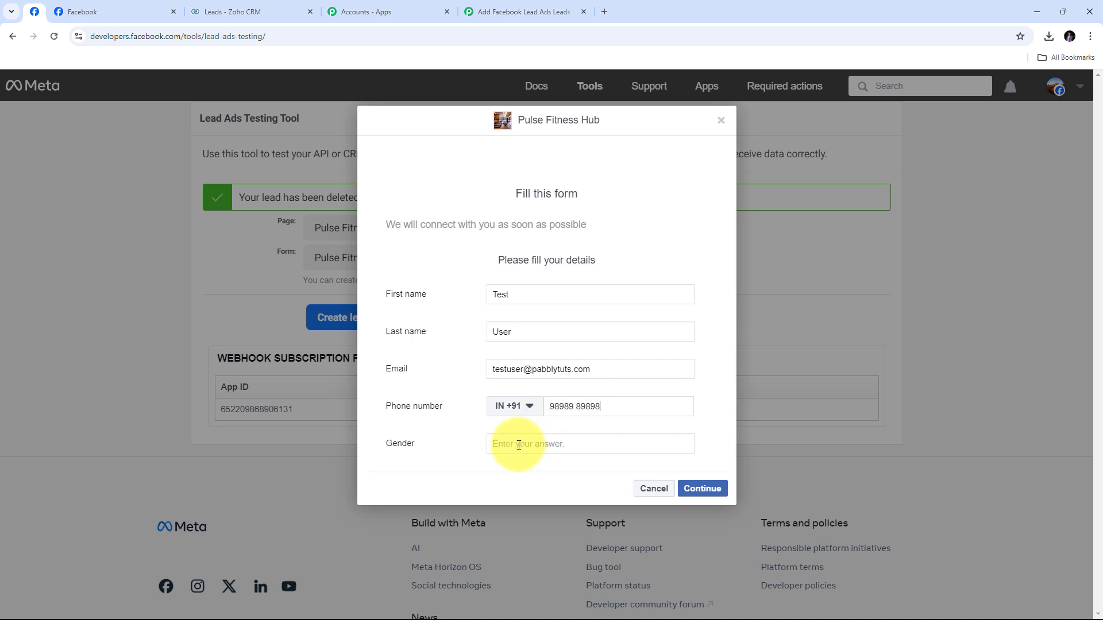
{"action": "left_click", "coordinate": [519, 446]}
{"action": "type", "text": "Male"}
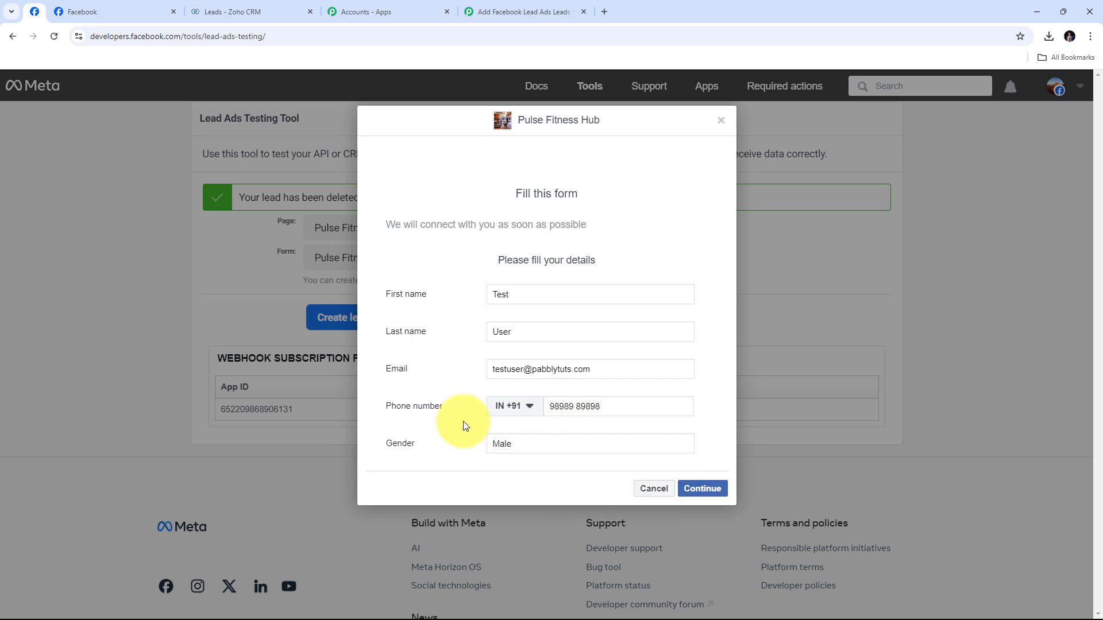
{"action": "left_click", "coordinate": [689, 489]}
{"action": "left_click", "coordinate": [706, 292]}
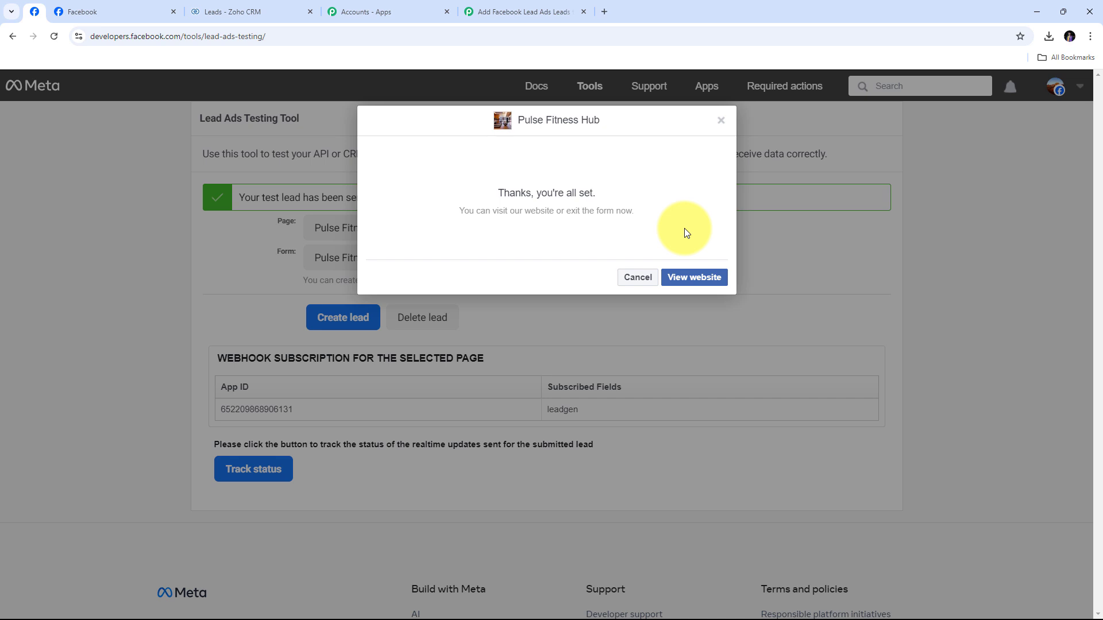
Reload the Zoho CRM Leads list to confirm the new test lead, then return to the Pabbly workflow
{"action": "left_click", "coordinate": [201, 12]}
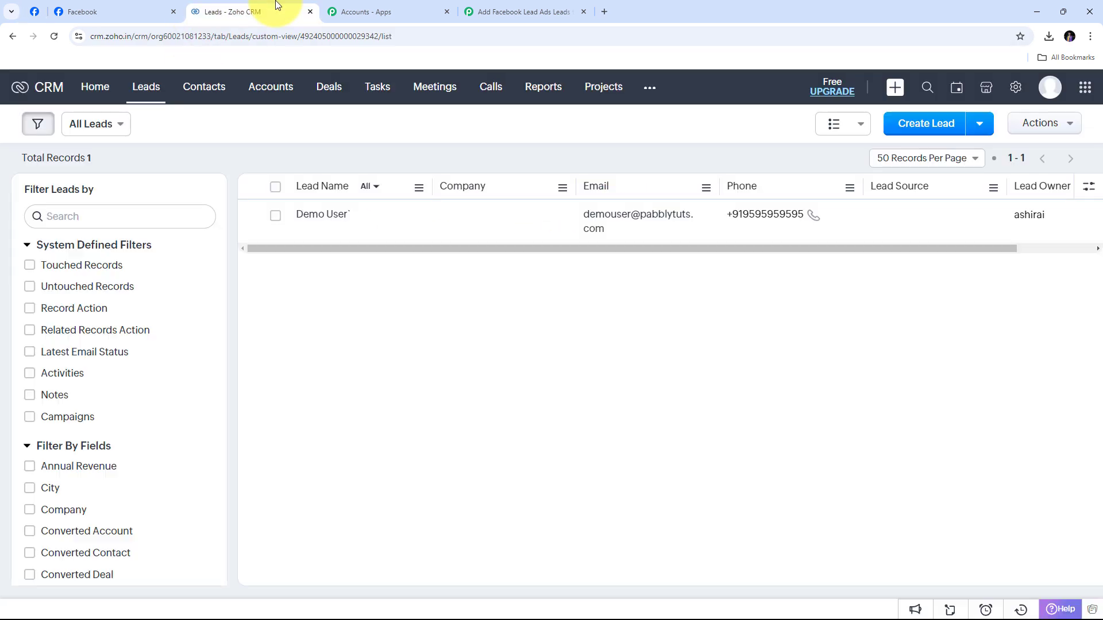
{"action": "left_click", "coordinate": [55, 40]}
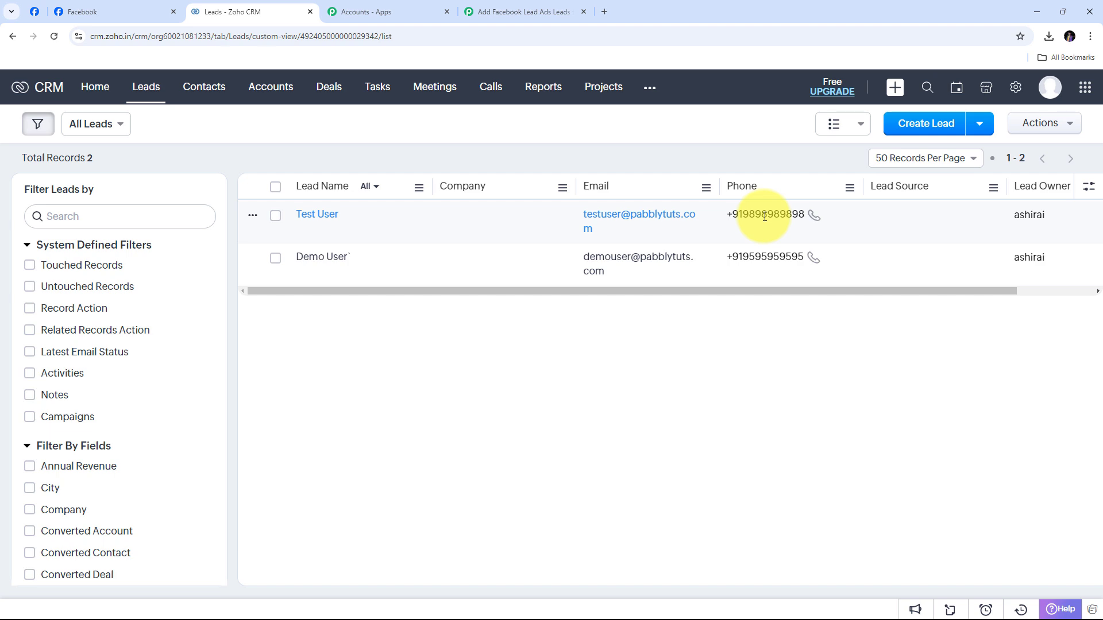
{"action": "left_click", "coordinate": [94, 7]}
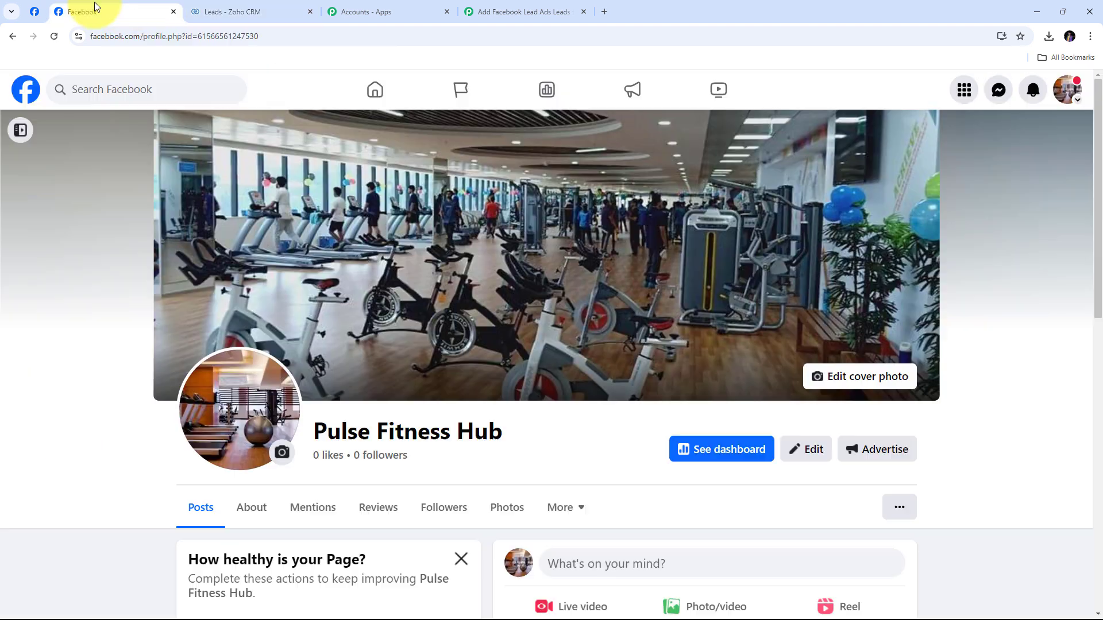
{"action": "left_click", "coordinate": [244, 10]}
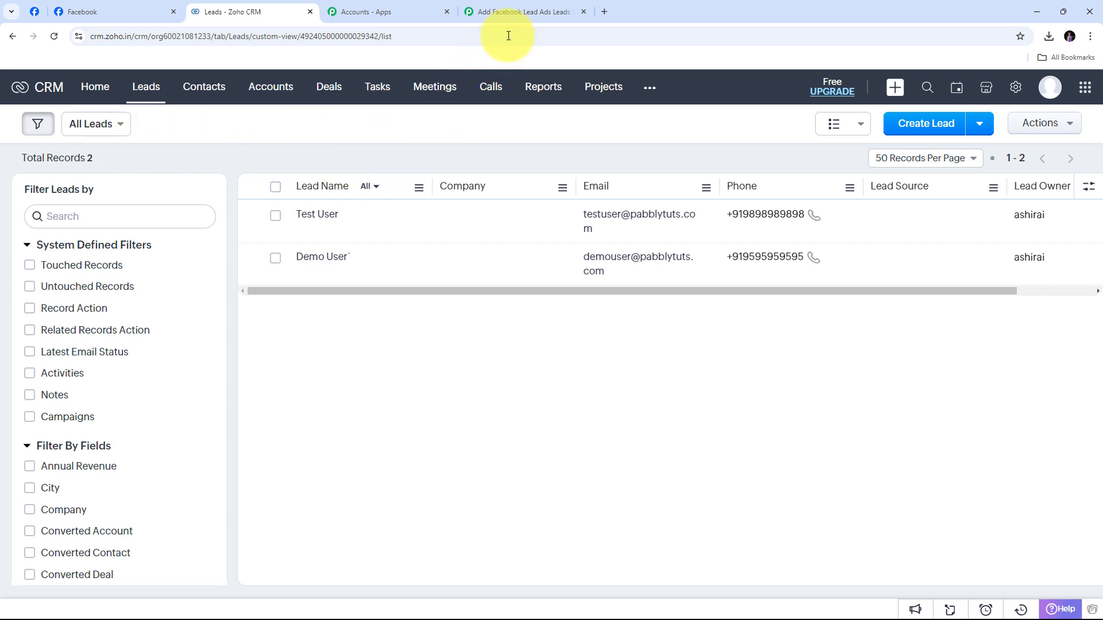
{"action": "left_click", "coordinate": [522, 8]}
{"action": "scroll", "coordinate": [940, 200], "scroll_direction": "up", "scroll_amount": 5}
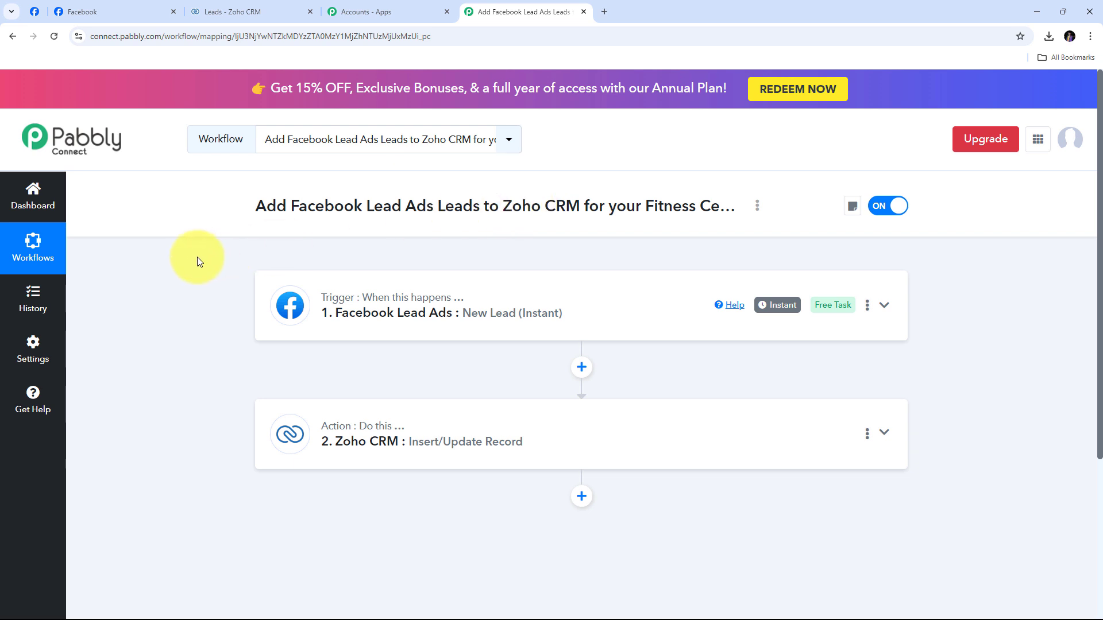
{"action": "mouse_move", "coordinate": [344, 302]}
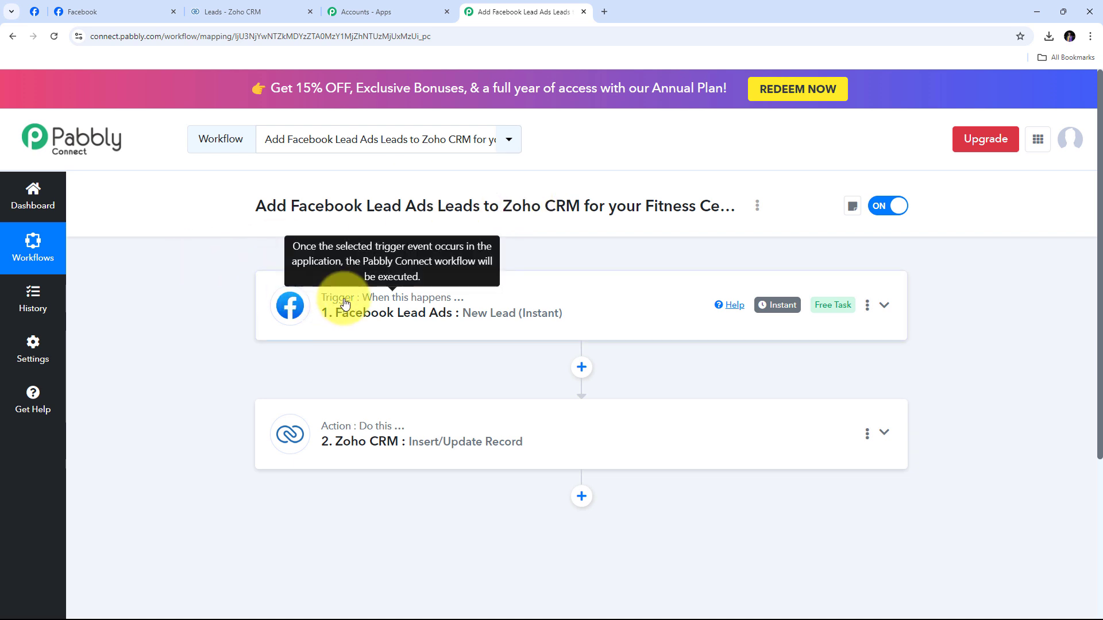